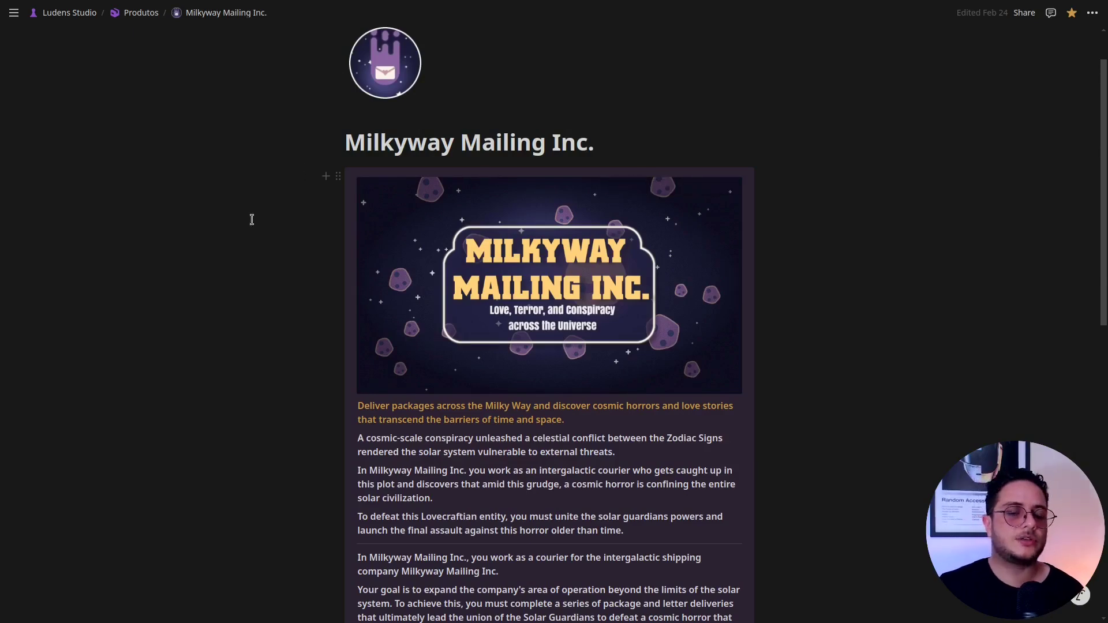
Open the Game Design Document from the Milkyway Mailing Inc. page and view its link sections.
{"action": "scroll", "coordinate": [248, 221], "scroll_direction": "down", "scroll_amount": 7}
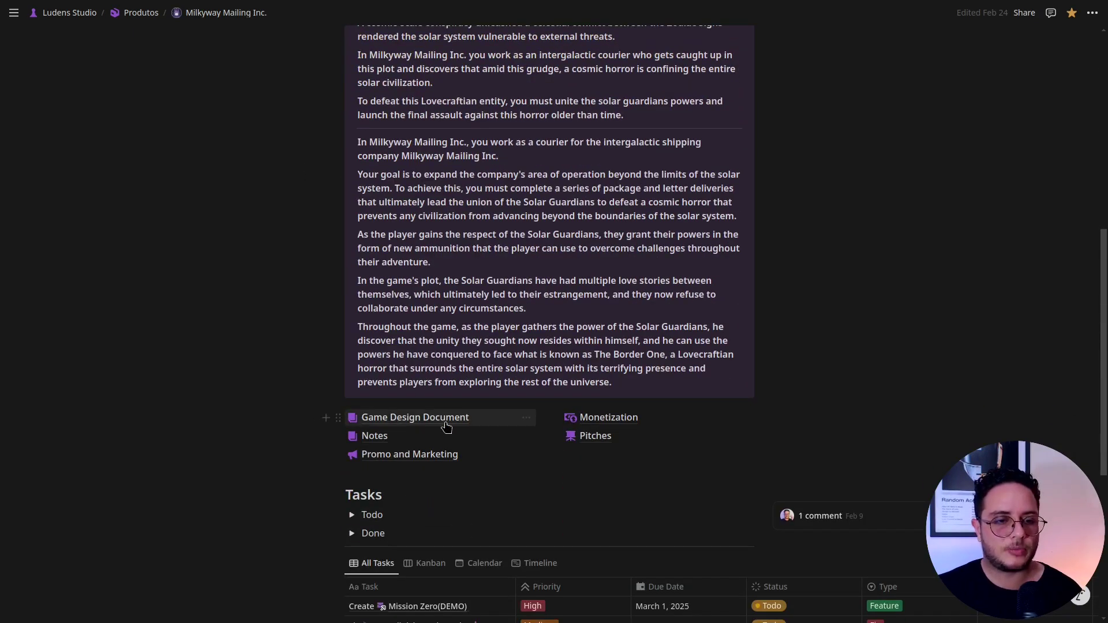
{"action": "scroll", "coordinate": [526, 545], "scroll_direction": "down", "scroll_amount": 5}
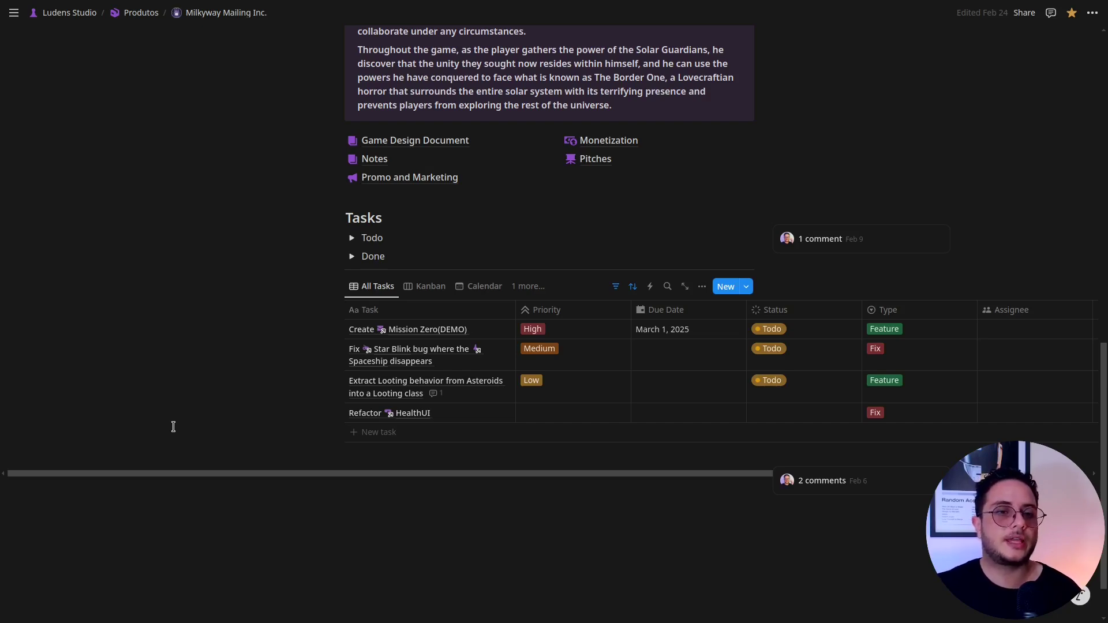
{"action": "scroll", "coordinate": [173, 426], "scroll_direction": "up", "scroll_amount": 4}
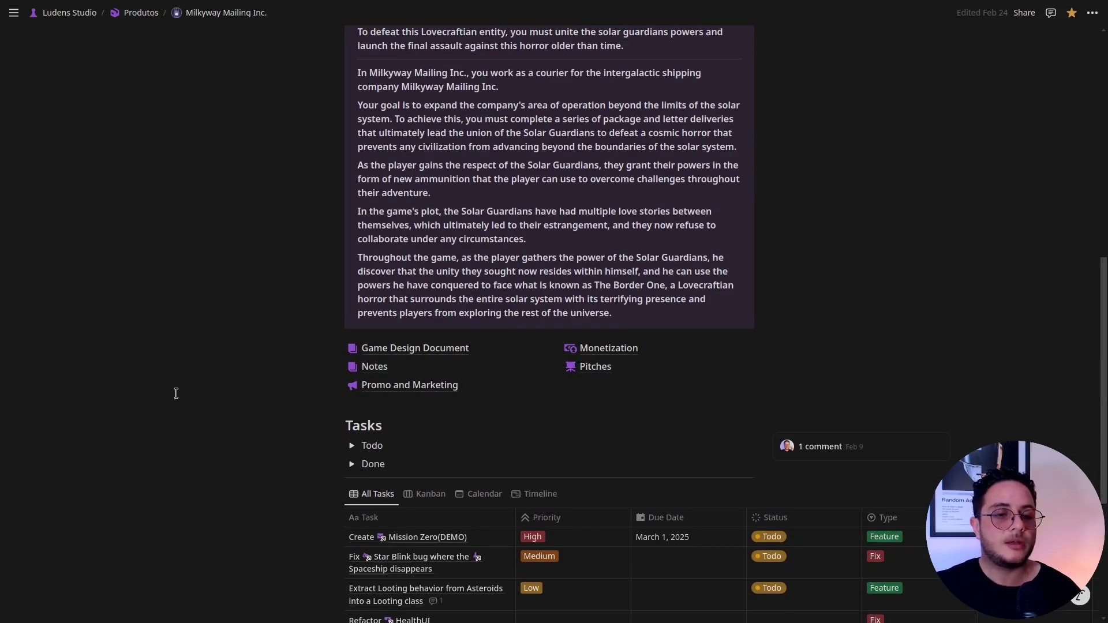
{"action": "left_click", "coordinate": [389, 354]}
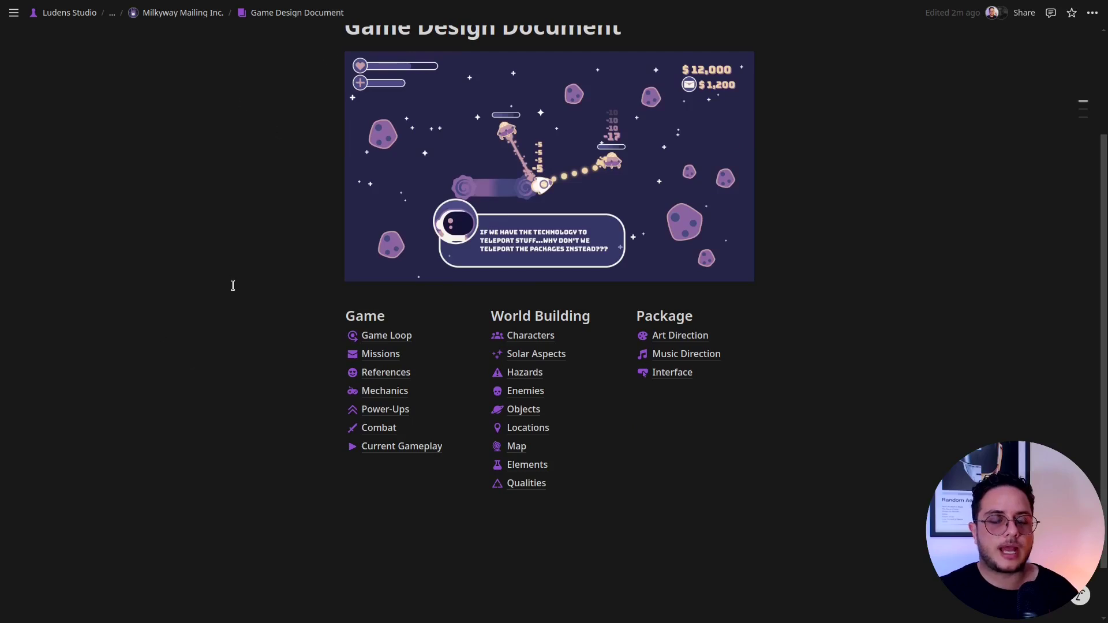
{"action": "scroll", "coordinate": [243, 231], "scroll_direction": "up", "scroll_amount": 3}
{"action": "scroll", "coordinate": [272, 508], "scroll_direction": "down", "scroll_amount": 3}
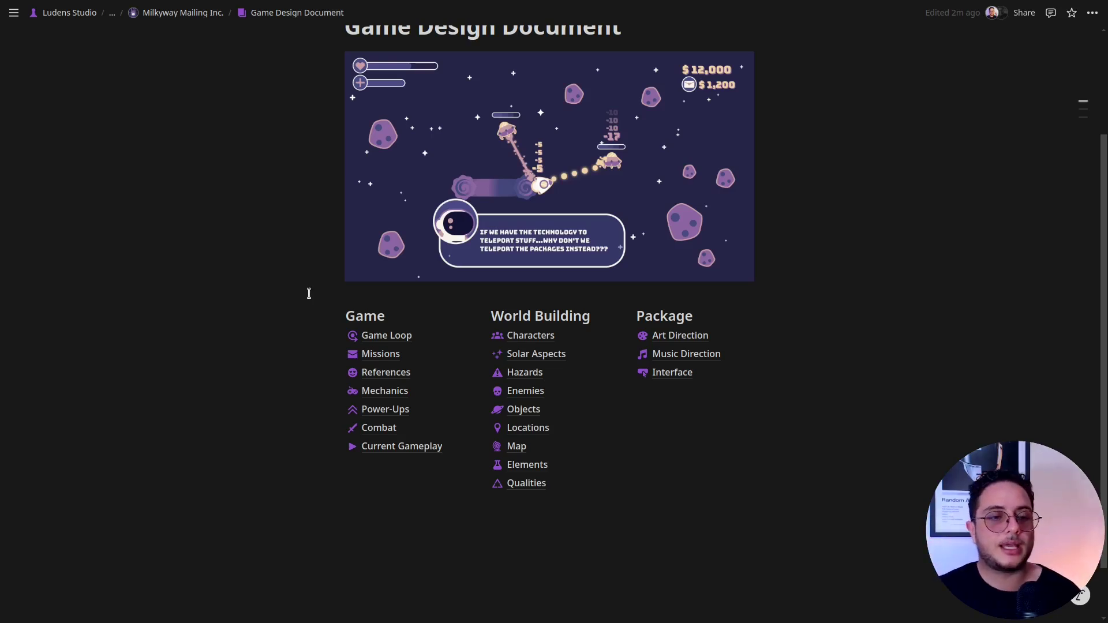
Select the Game, World and Package heading words, then add an empty paragraph below the lists.
{"action": "double_click", "coordinate": [367, 316]}
{"action": "double_click", "coordinate": [518, 318]}
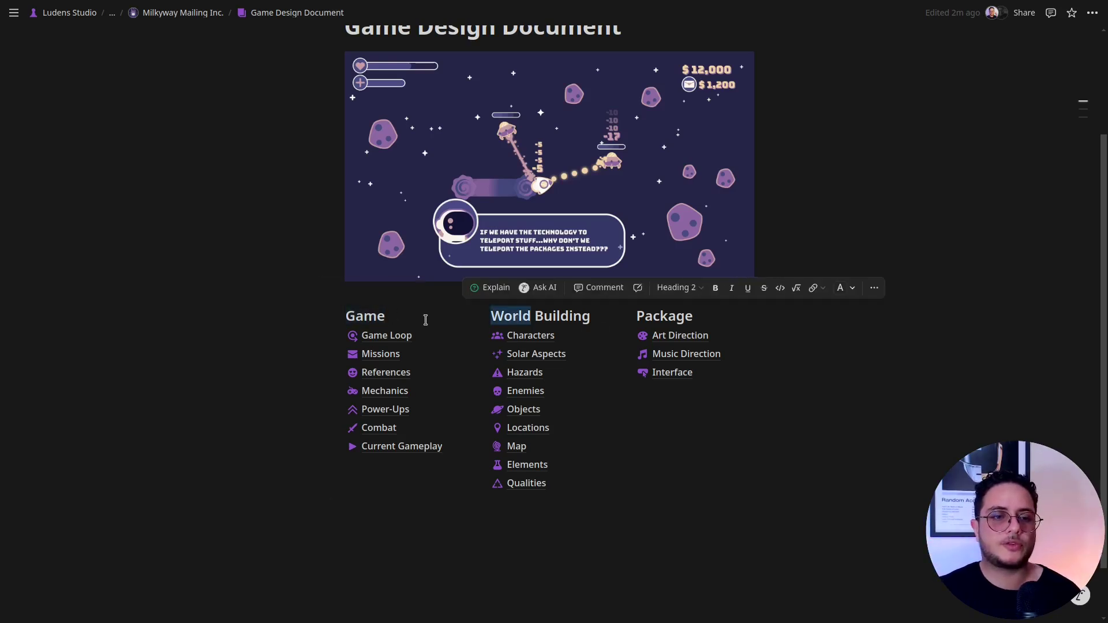
{"action": "double_click", "coordinate": [675, 316]}
{"action": "double_click", "coordinate": [359, 318]}
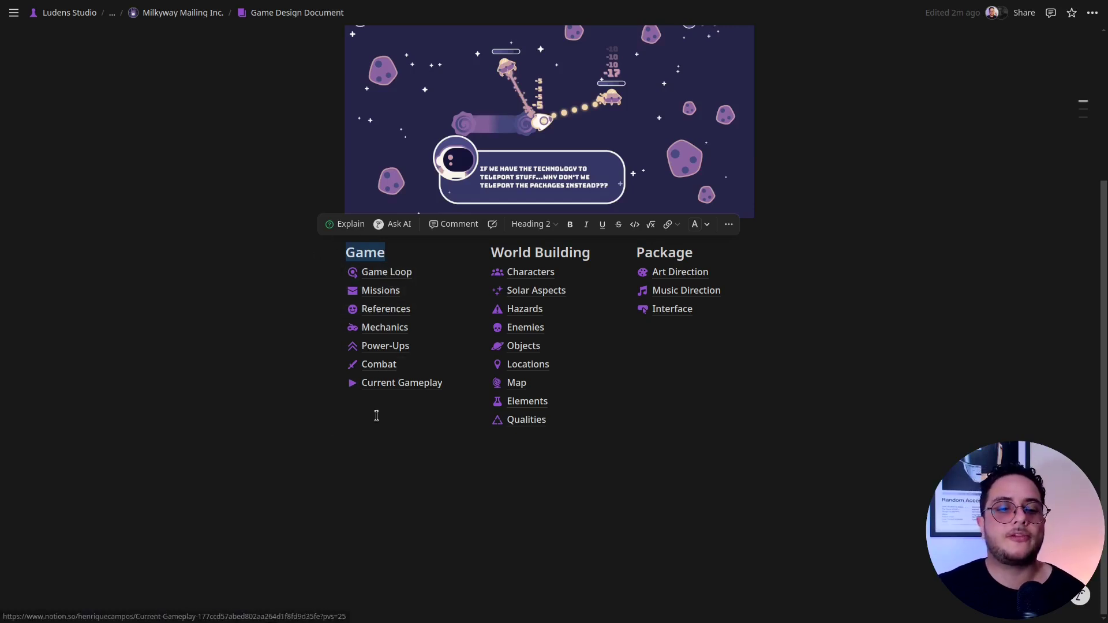
{"action": "left_click", "coordinate": [384, 516]}
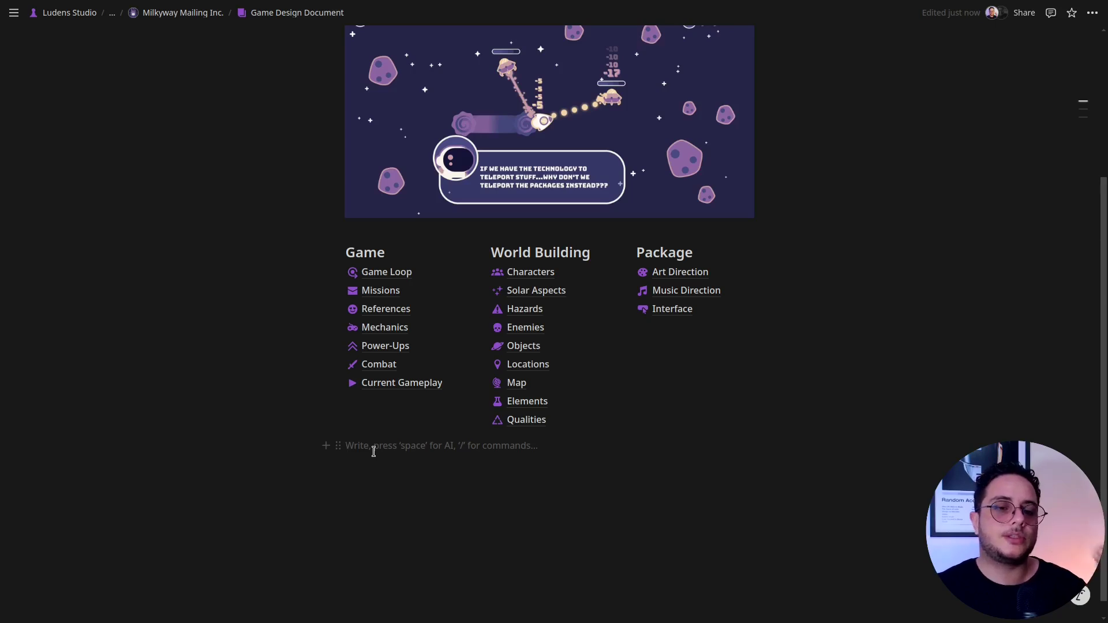
Open Current Gameplay and browse its Linux, Windows and MacOS downloads, videos and comments.
{"action": "left_click", "coordinate": [386, 385]}
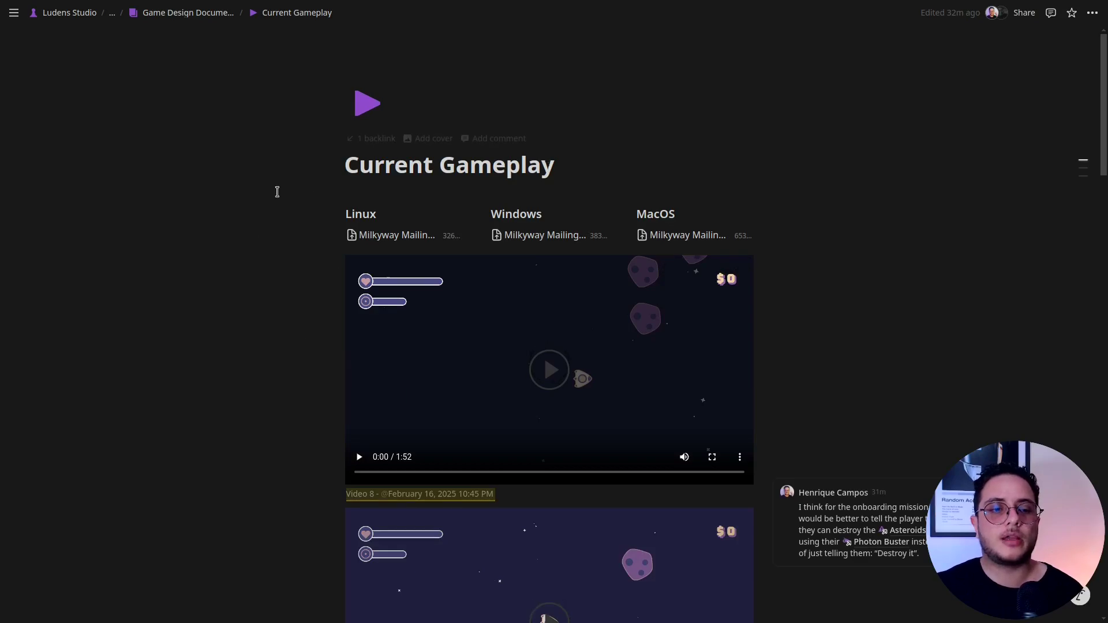
{"action": "scroll", "coordinate": [265, 195], "scroll_direction": "down", "scroll_amount": 9}
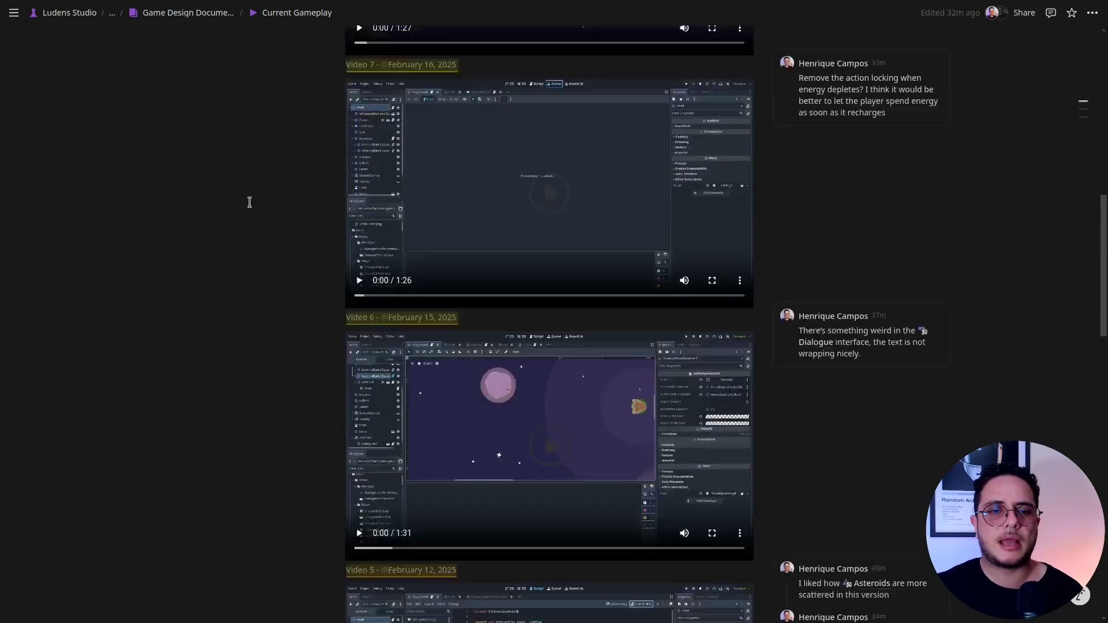
{"action": "scroll", "coordinate": [252, 205], "scroll_direction": "down", "scroll_amount": 15}
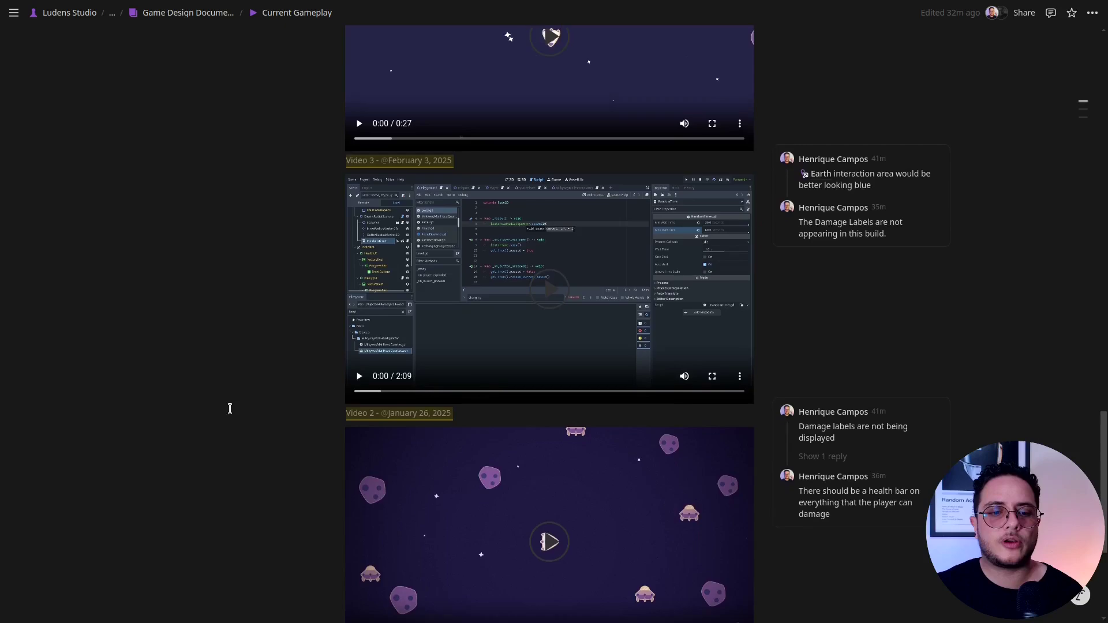
{"action": "scroll", "coordinate": [230, 409], "scroll_direction": "down", "scroll_amount": 4}
{"action": "scroll", "coordinate": [245, 376], "scroll_direction": "up", "scroll_amount": 6}
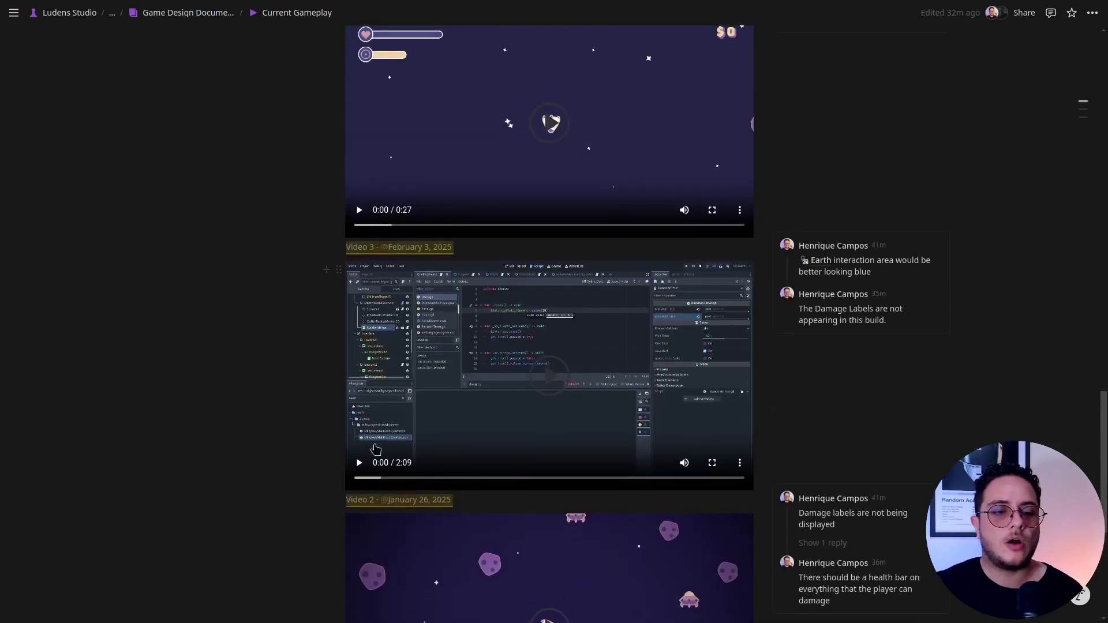
{"action": "scroll", "coordinate": [248, 471], "scroll_direction": "down", "scroll_amount": 4}
{"action": "scroll", "coordinate": [289, 468], "scroll_direction": "up", "scroll_amount": 4}
{"action": "scroll", "coordinate": [311, 473], "scroll_direction": "down", "scroll_amount": 5}
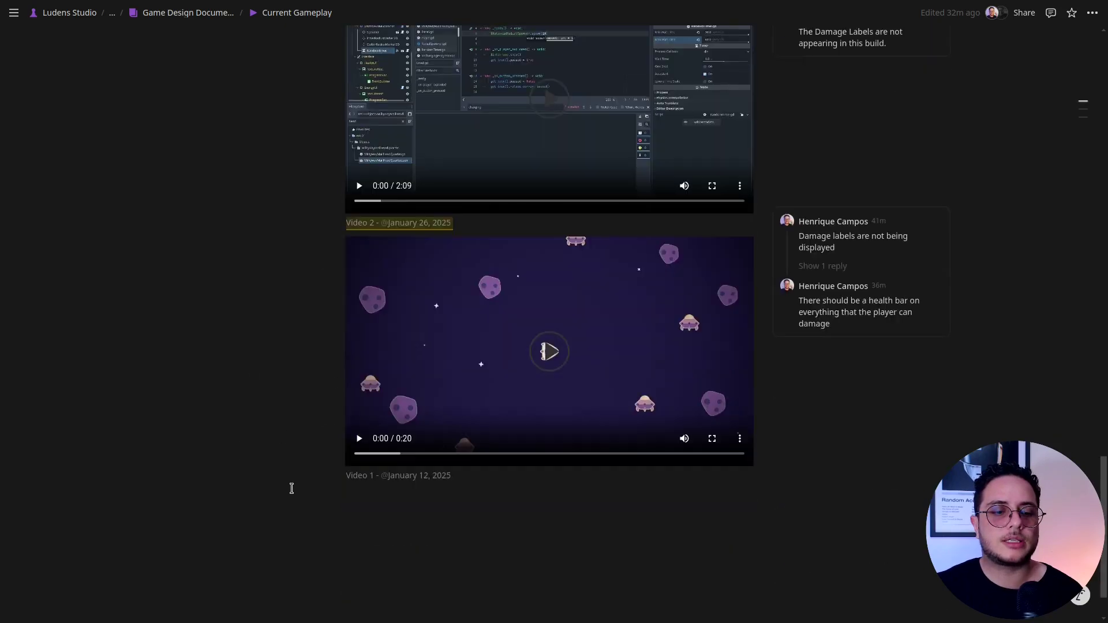
{"action": "scroll", "coordinate": [280, 491], "scroll_direction": "up", "scroll_amount": 5}
{"action": "scroll", "coordinate": [277, 520], "scroll_direction": "down", "scroll_amount": 4}
{"action": "scroll", "coordinate": [274, 520], "scroll_direction": "up", "scroll_amount": 9}
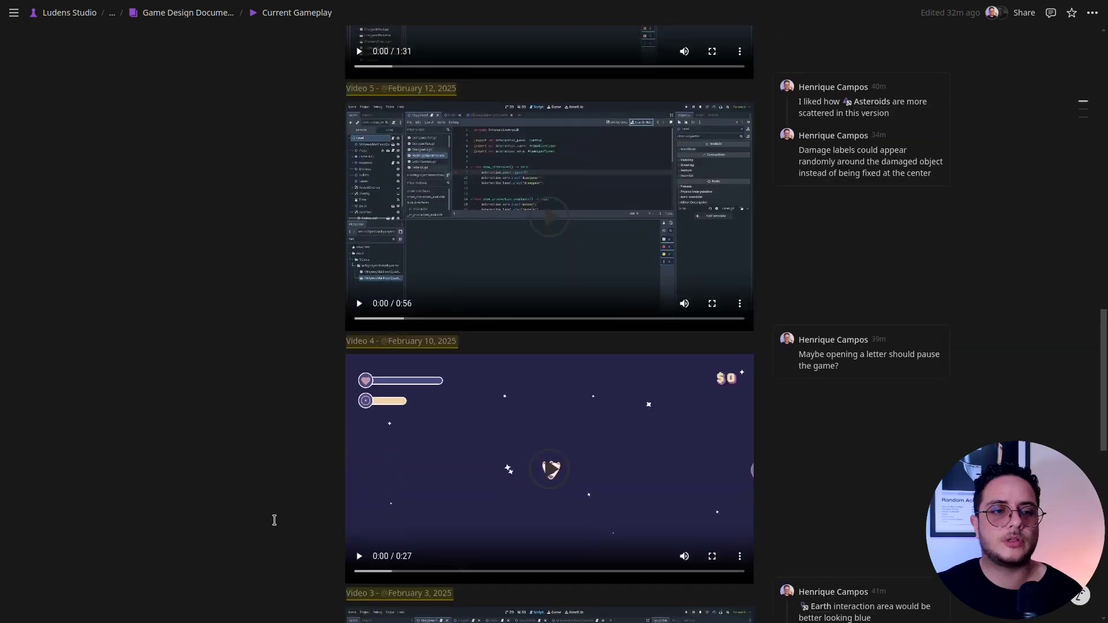
{"action": "scroll", "coordinate": [275, 519], "scroll_direction": "up", "scroll_amount": 15}
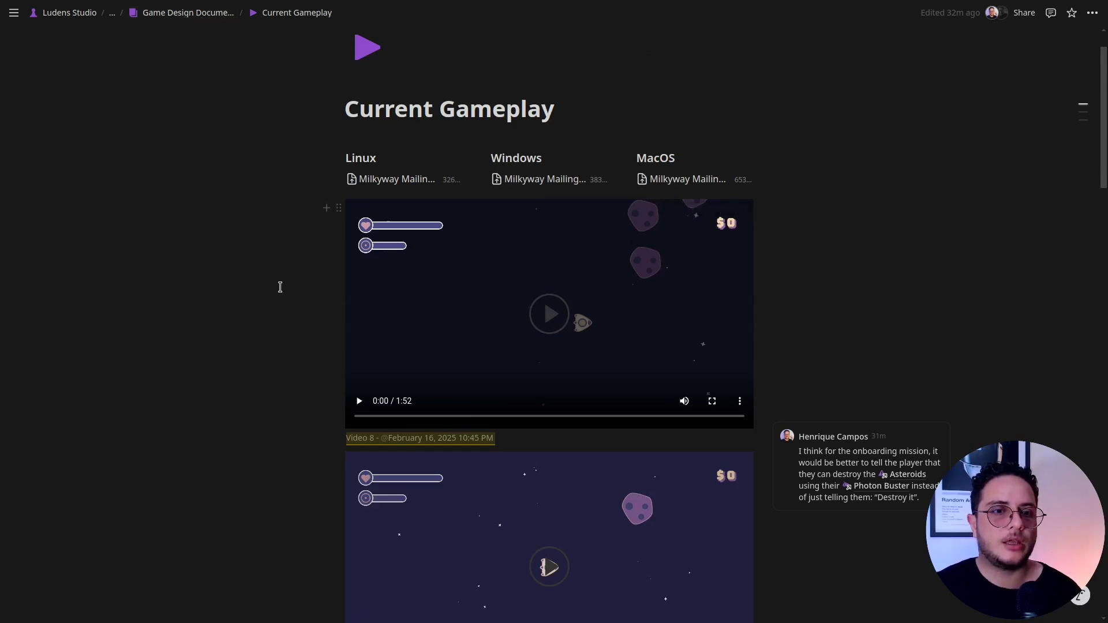
{"action": "scroll", "coordinate": [278, 262], "scroll_direction": "up", "scroll_amount": 1}
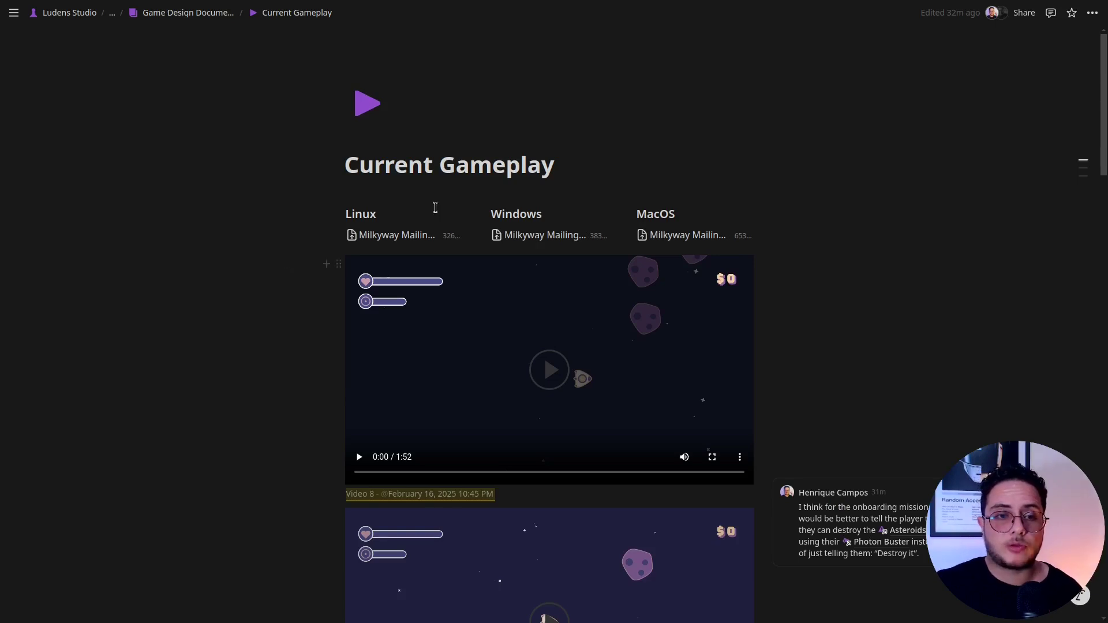
{"action": "left_click", "coordinate": [571, 170]}
{"action": "key", "text": "Return"}
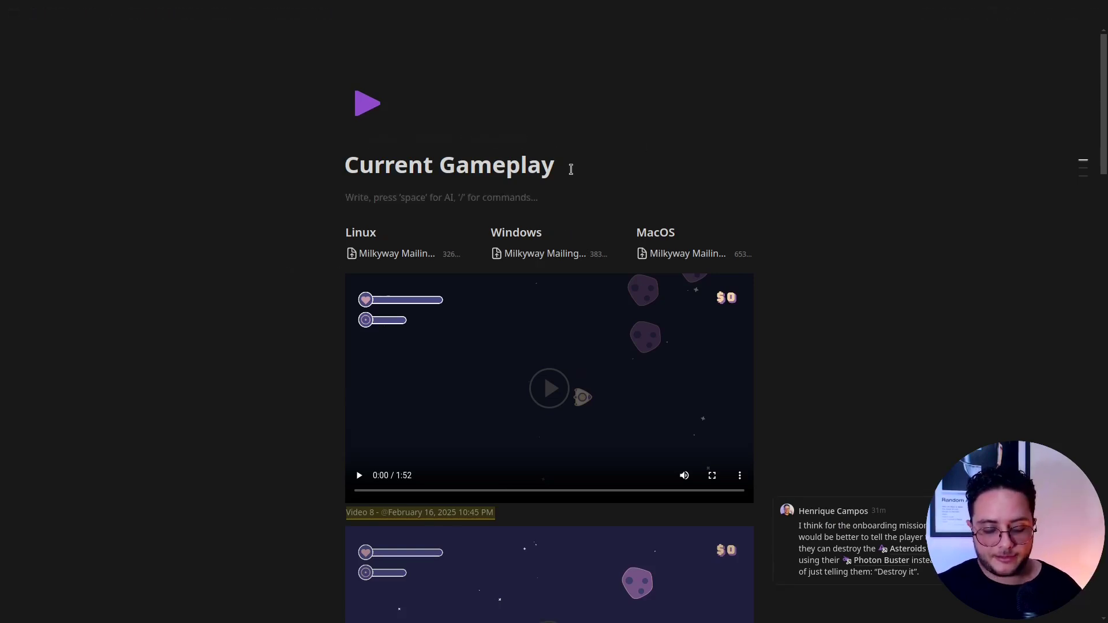
{"action": "type", "text": "/file"}
{"action": "key", "text": "Return"}
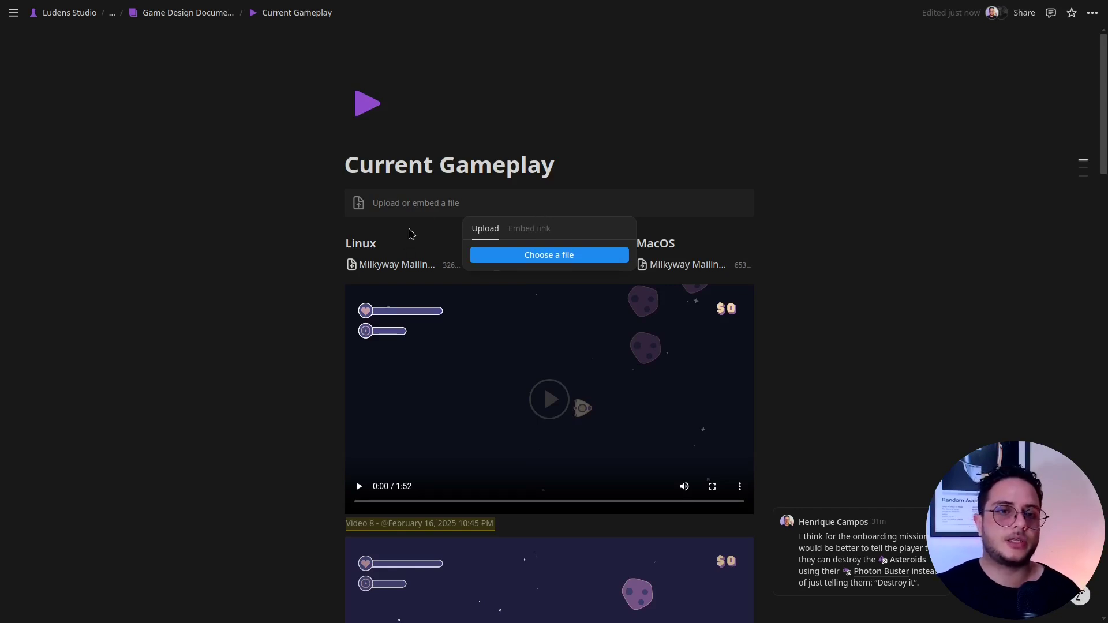
{"action": "left_click", "coordinate": [375, 215]}
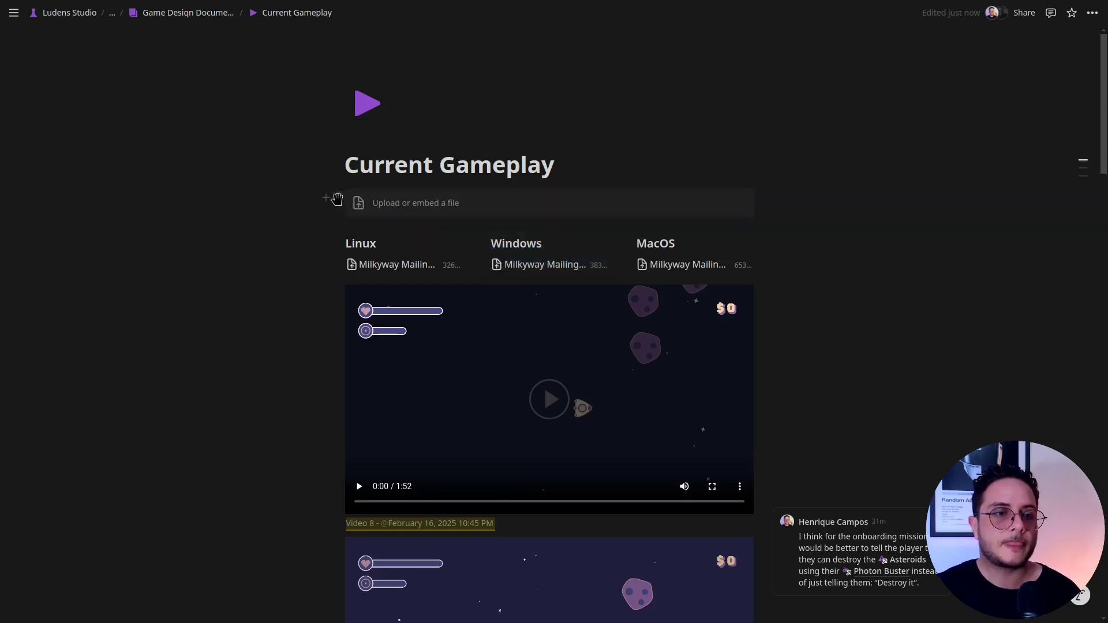
{"action": "left_click", "coordinate": [337, 199]}
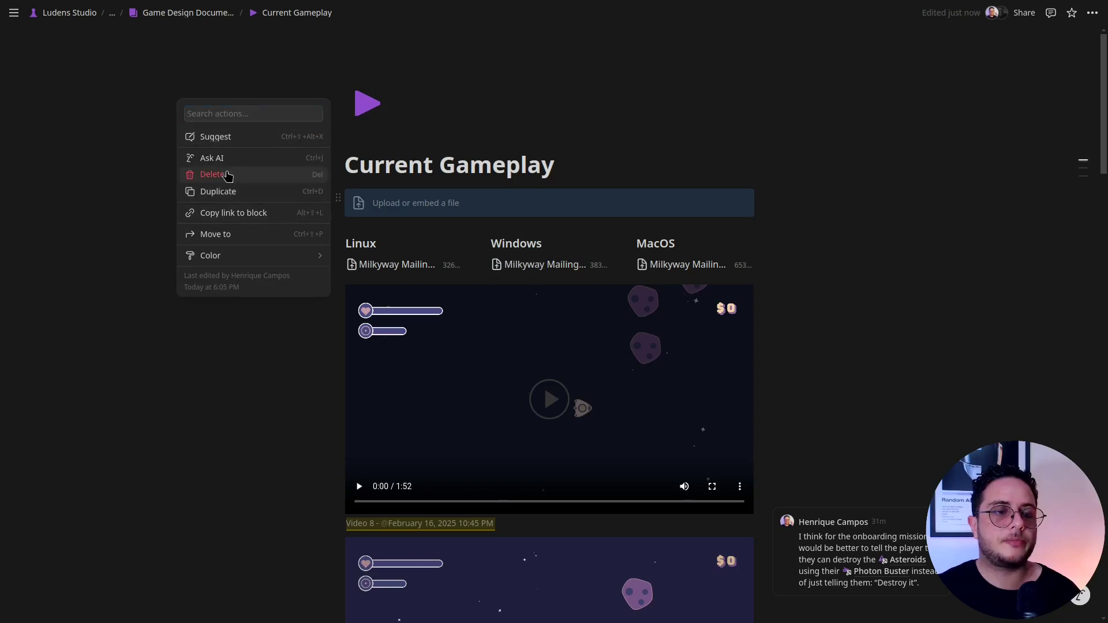
{"action": "left_click", "coordinate": [226, 172]}
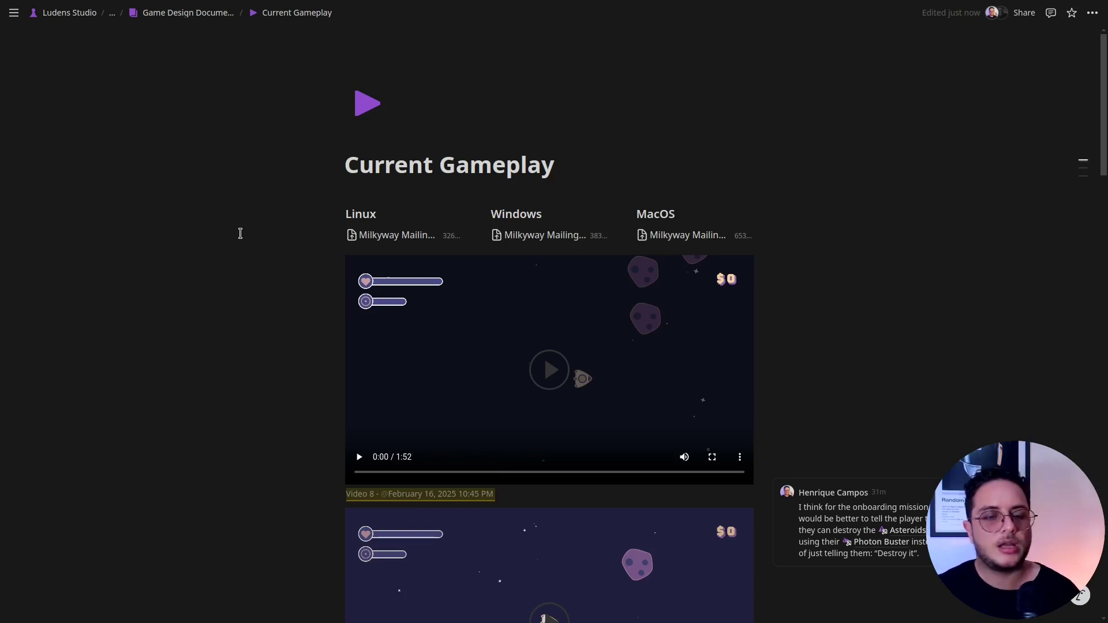
Return to the Game Design Document, then select and deselect the World Building heading text.
{"action": "left_click", "coordinate": [205, 14]}
{"action": "scroll", "coordinate": [148, 220], "scroll_direction": "down", "scroll_amount": 3}
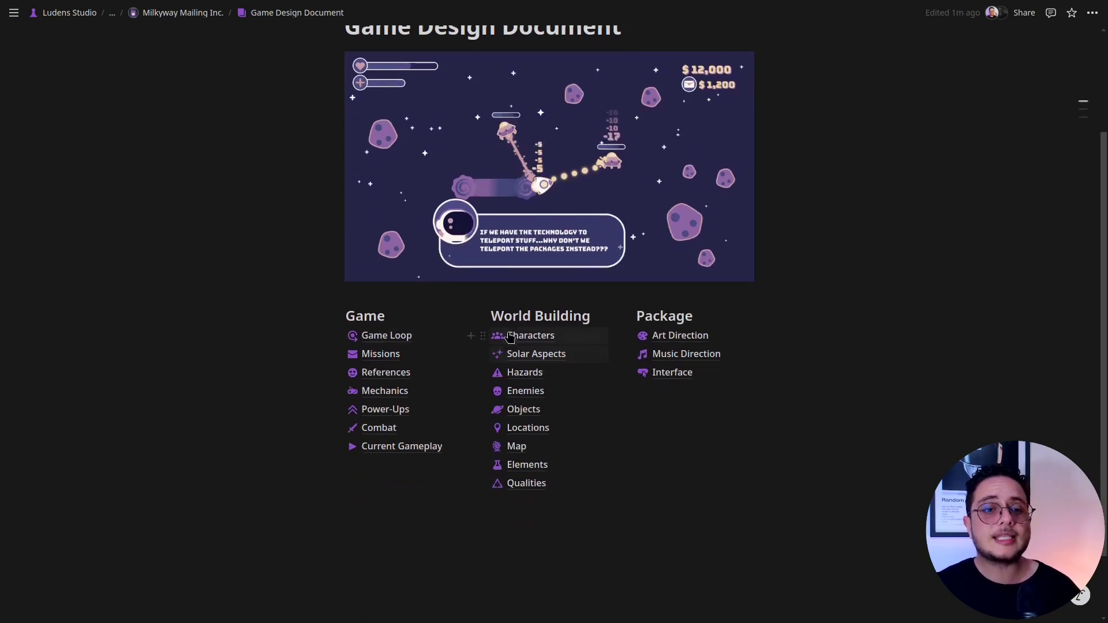
{"action": "left_click_drag", "start_coordinate": [490, 315], "coordinate": [583, 316]}
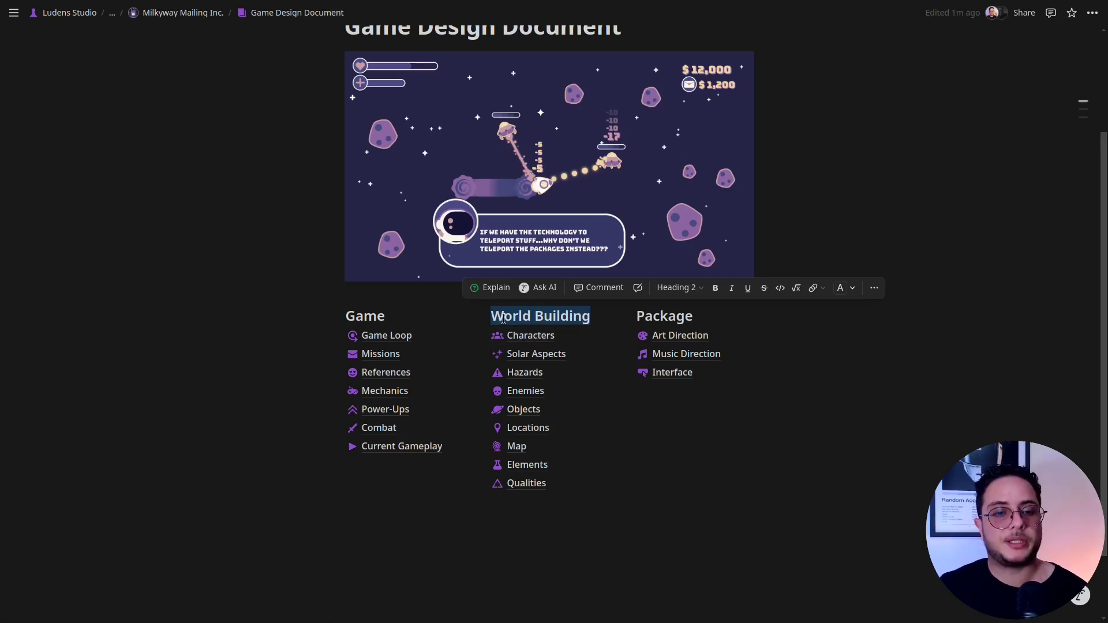
{"action": "left_click", "coordinate": [504, 318]}
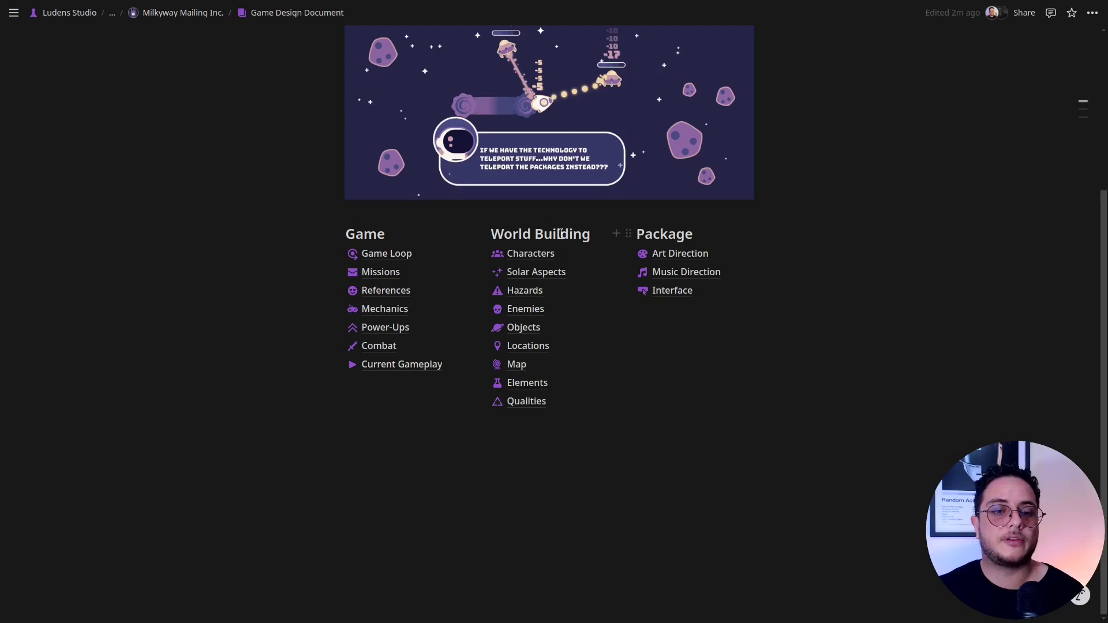
Open Solar Aspects from the Game Design Document, then open the Aries page.
{"action": "left_click", "coordinate": [537, 272]}
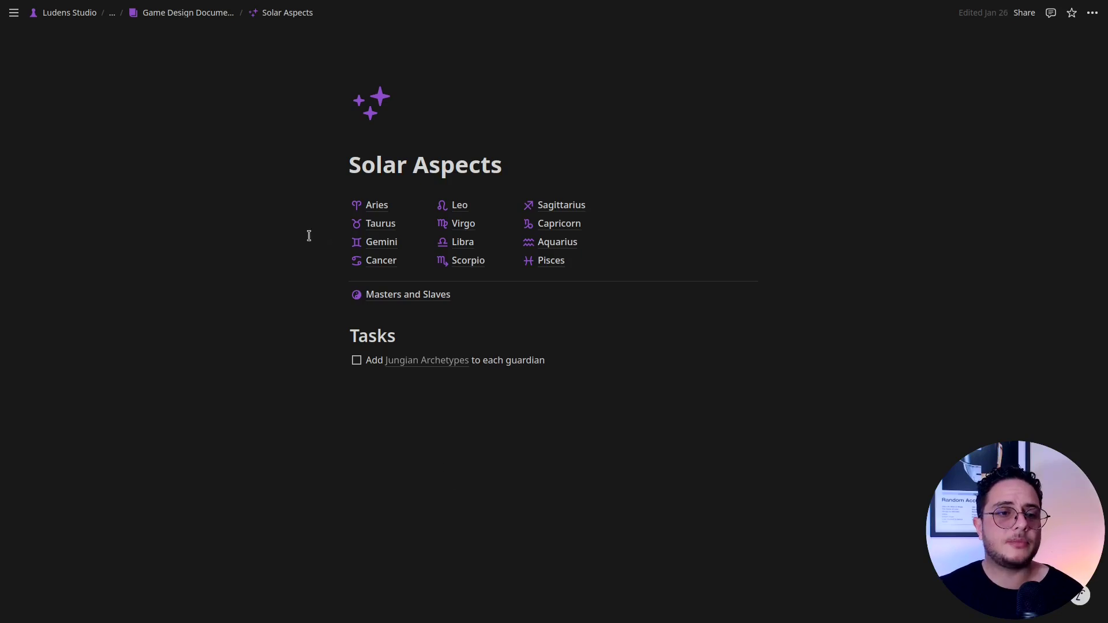
{"action": "left_click", "coordinate": [373, 208]}
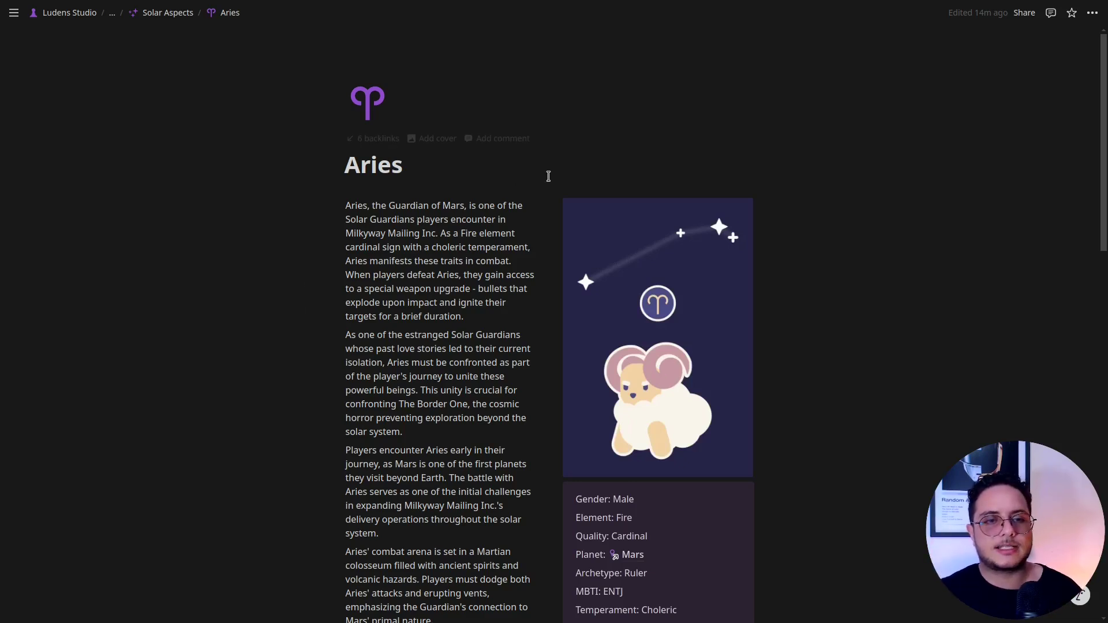
Move the ram image into the properties callout above Gender, undoing an accidental three-column layout.
{"action": "mouse_move", "coordinate": [558, 206]}
{"action": "left_mouse_down"}
{"action": "mouse_move", "coordinate": [260, 223]}
{"action": "mouse_move", "coordinate": [600, 225]}
{"action": "mouse_move", "coordinate": [466, 237]}
{"action": "mouse_move", "coordinate": [263, 223]}
{"action": "mouse_move", "coordinate": [752, 213]}
{"action": "mouse_move", "coordinate": [556, 214]}
{"action": "left_mouse_up"}
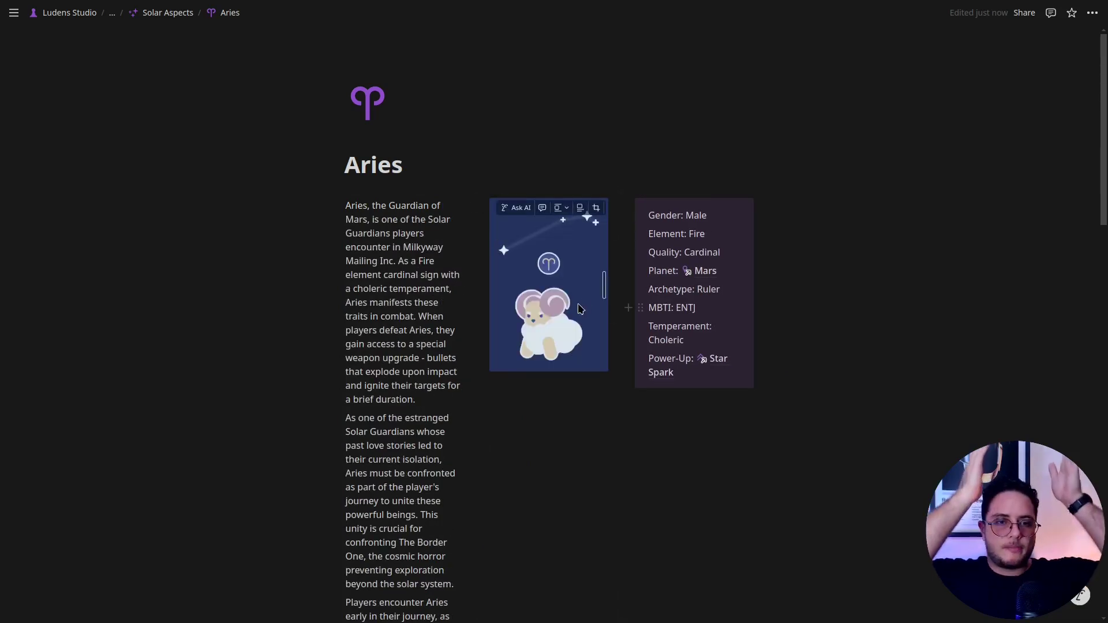
{"action": "key", "text": "ctrl+z"}
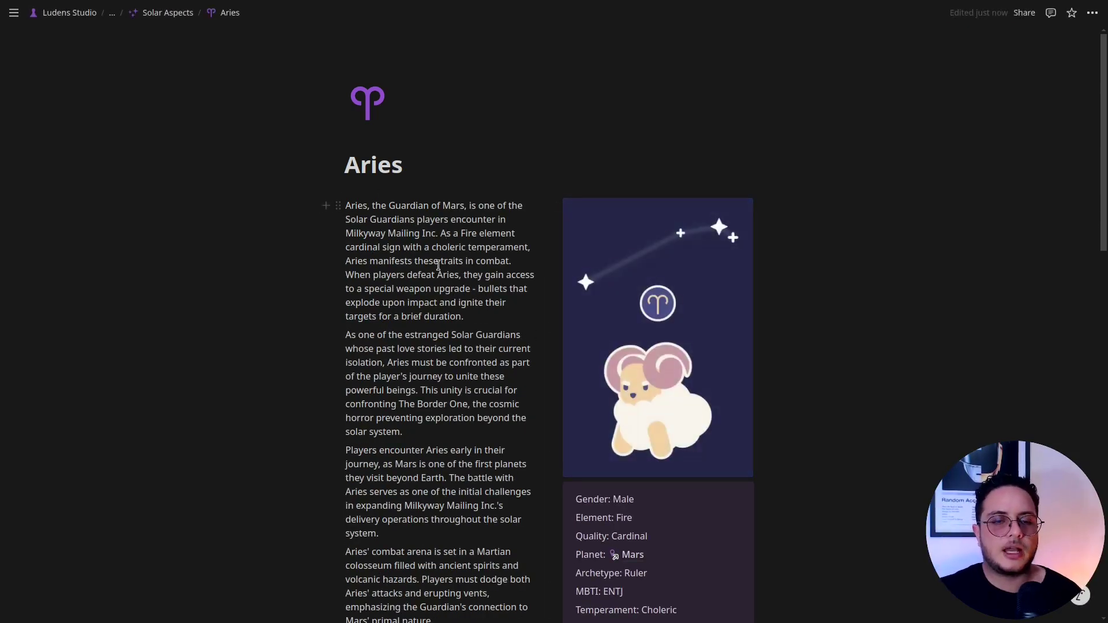
{"action": "scroll", "coordinate": [488, 300], "scroll_direction": "down", "scroll_amount": 1}
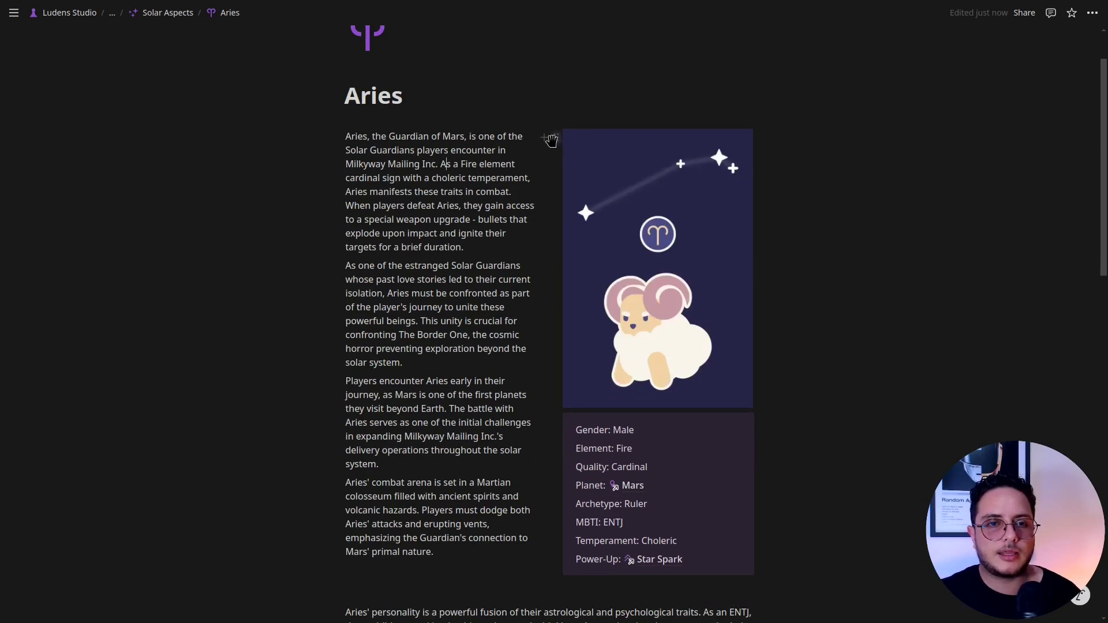
{"action": "left_click_drag", "start_coordinate": [556, 137], "coordinate": [591, 431]}
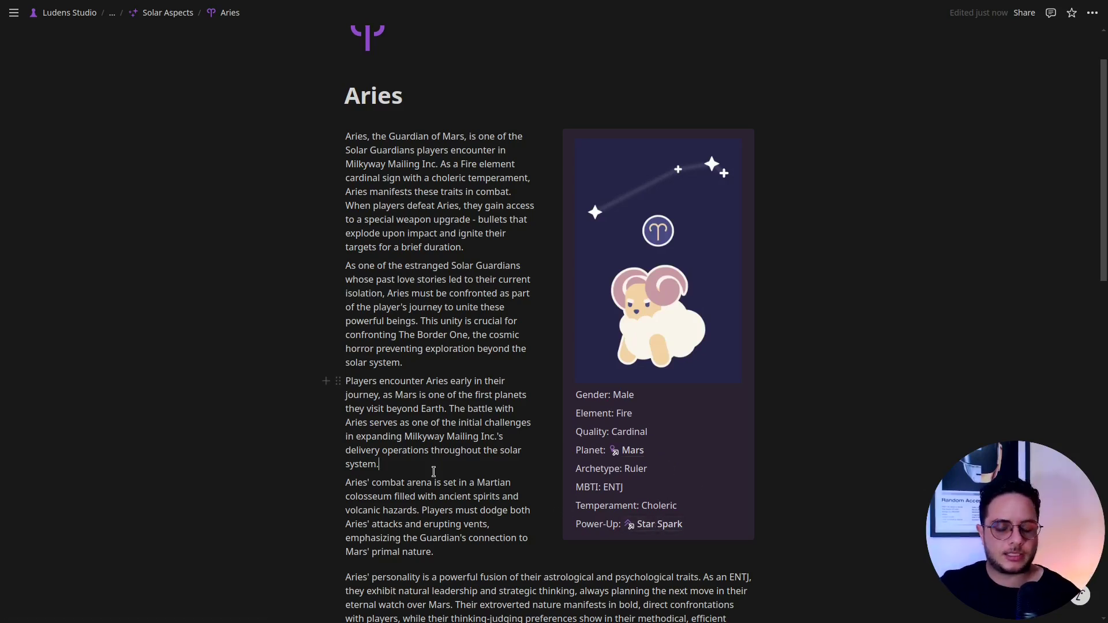
Add and then remove a Star Crumbs mention, then open the Star Spark power-up page.
{"action": "key", "text": "Return"}
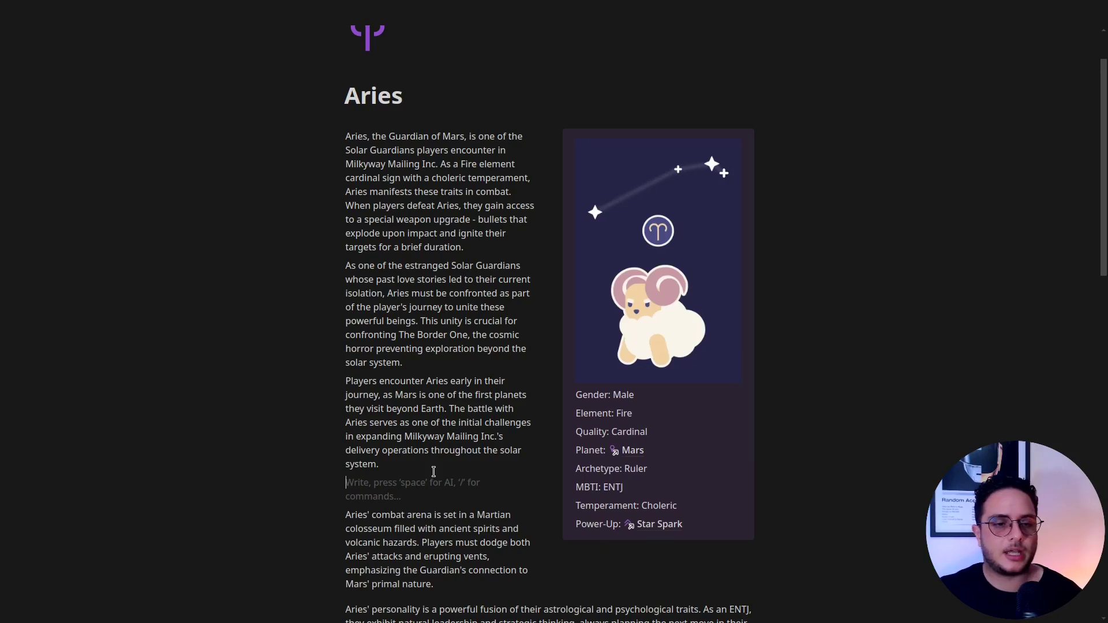
{"action": "type", "text": "@"}
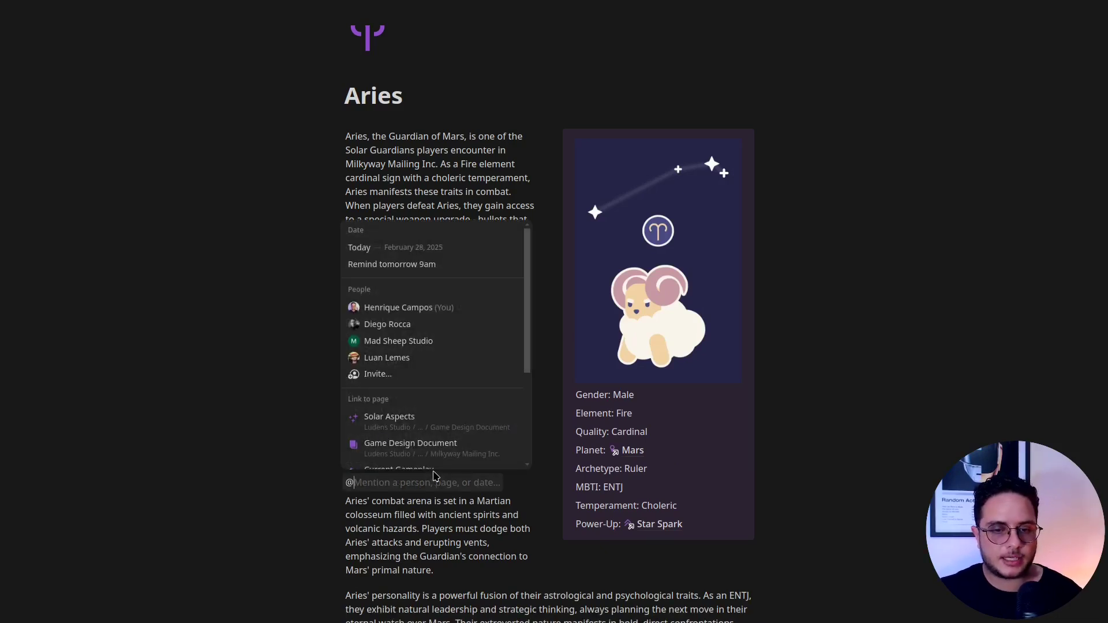
{"action": "type", "text": "star"}
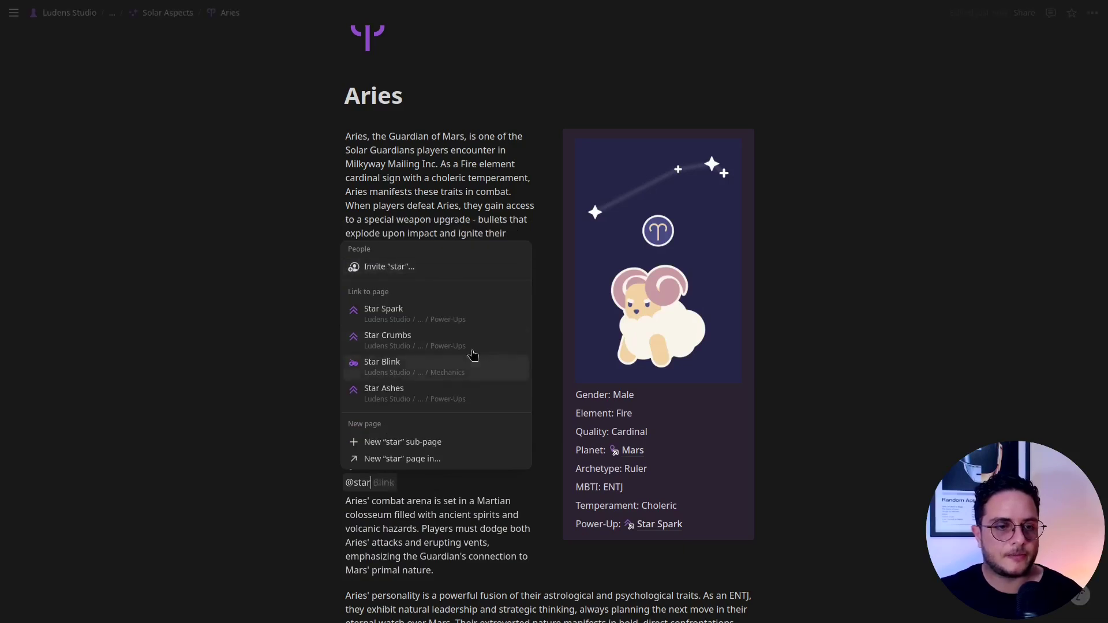
{"action": "left_click", "coordinate": [425, 318]}
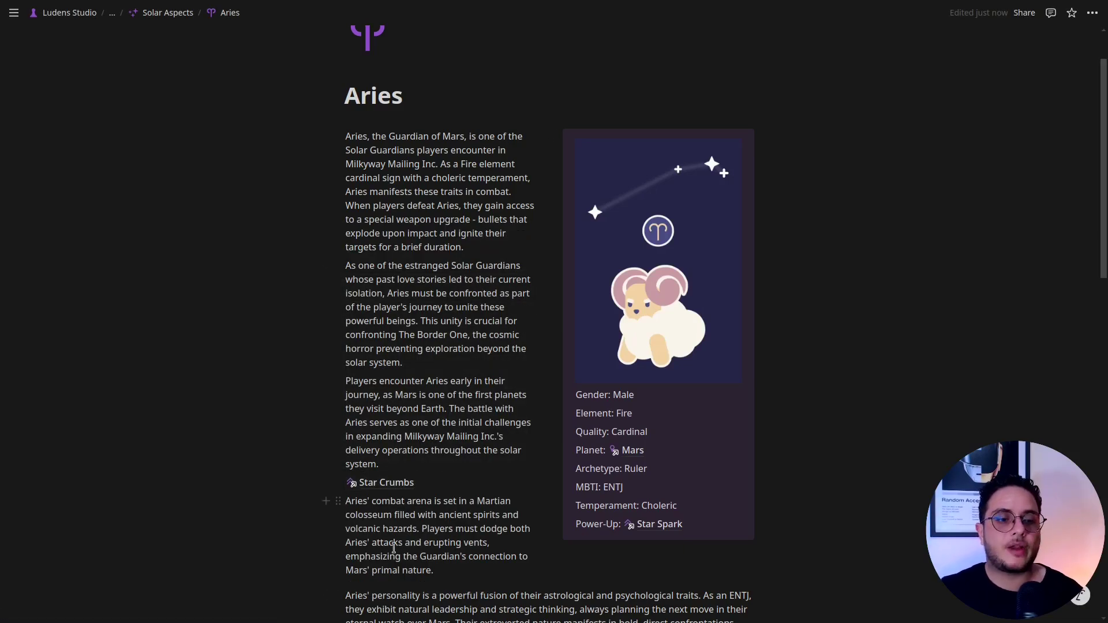
{"action": "key", "text": "BackSpace"}
{"action": "key", "text": "BackSpace"}
{"action": "key", "text": "BackSpace"}
{"action": "key", "text": "BackSpace"}
{"action": "key", "text": "BackSpace"}
{"action": "key", "text": "BackSpace"}
{"action": "key", "text": "BackSpace"}
{"action": "key", "text": "BackSpace"}
{"action": "key", "text": "BackSpace"}
{"action": "key", "text": "BackSpace"}
{"action": "key", "text": "BackSpace"}
{"action": "key", "text": "BackSpace"}
{"action": "key", "text": "BackSpace"}
{"action": "key", "text": "BackSpace"}
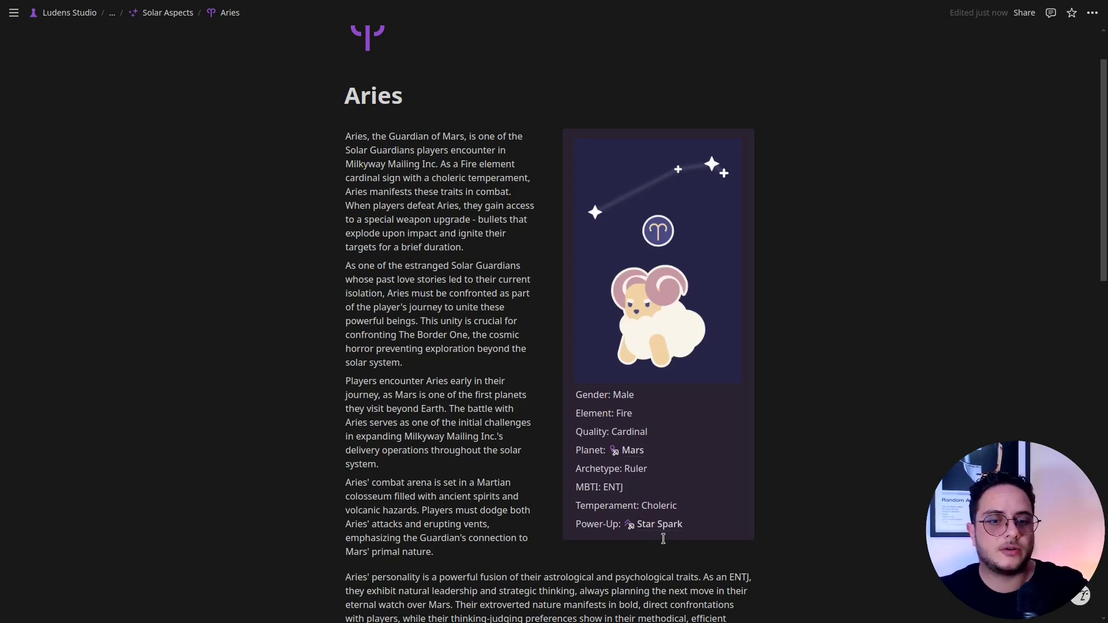
{"action": "left_click", "coordinate": [647, 524]}
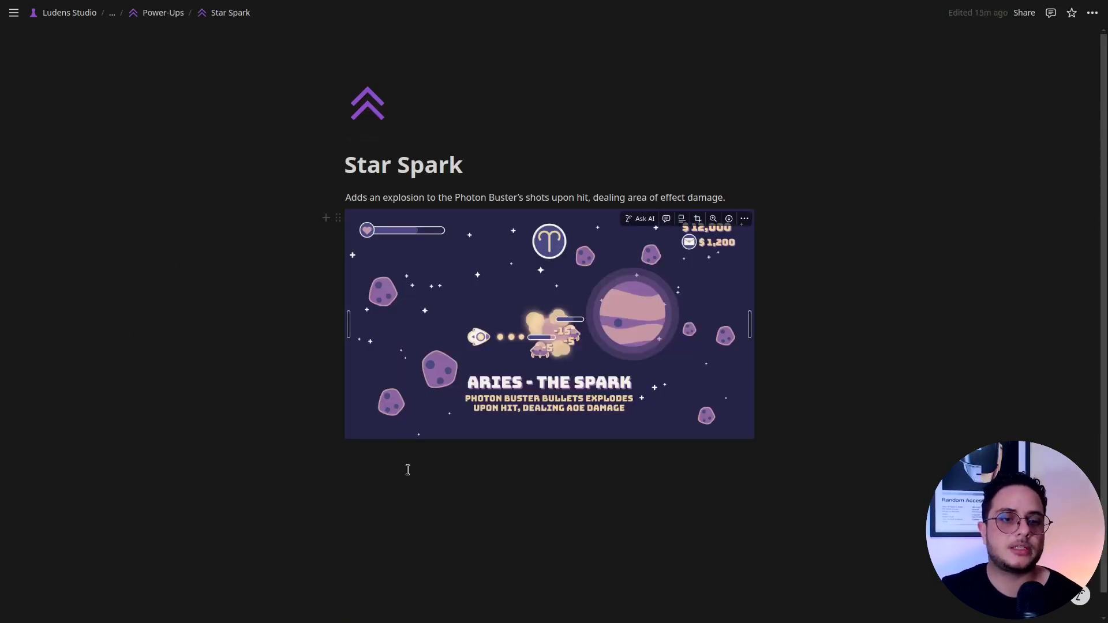
{"action": "left_click", "coordinate": [514, 560]}
{"action": "type", "text": "/"}
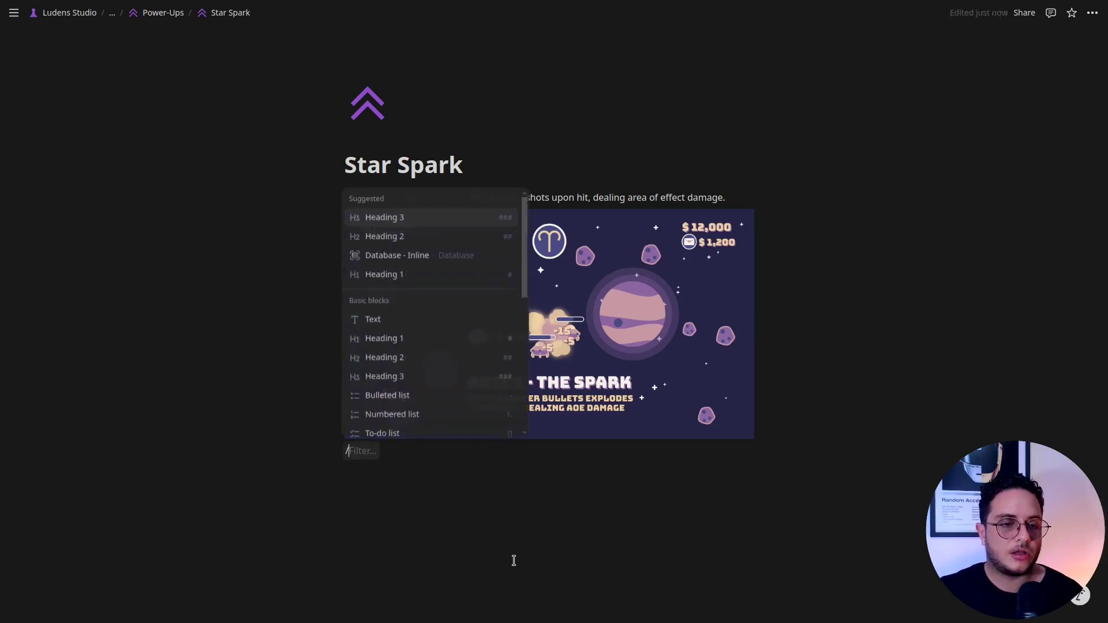
{"action": "type", "text": "image"}
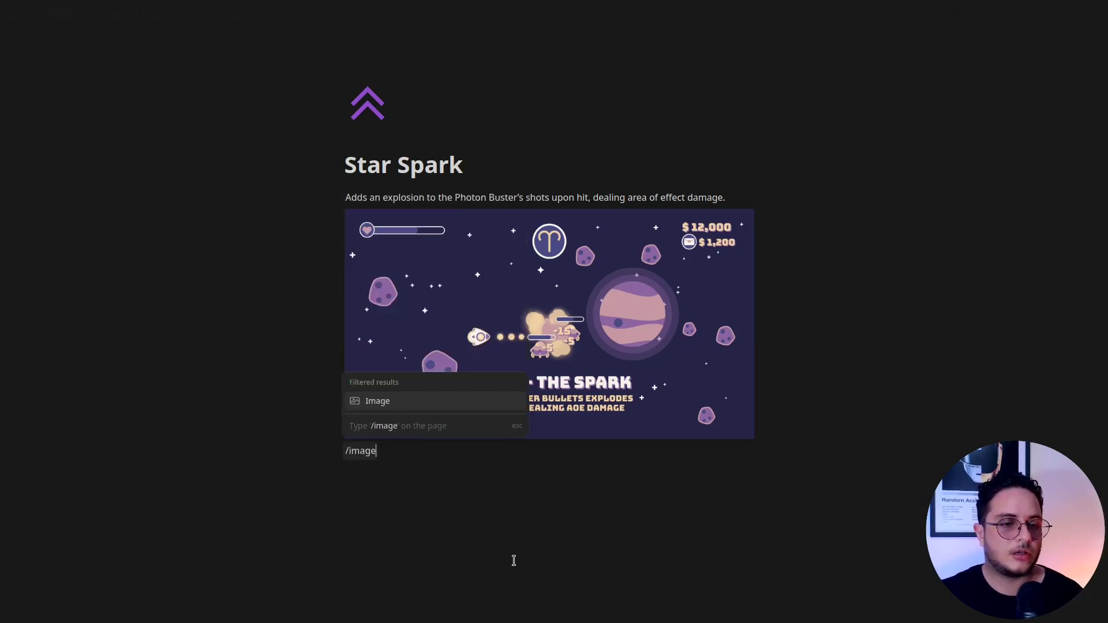
{"action": "left_click", "coordinate": [402, 407]}
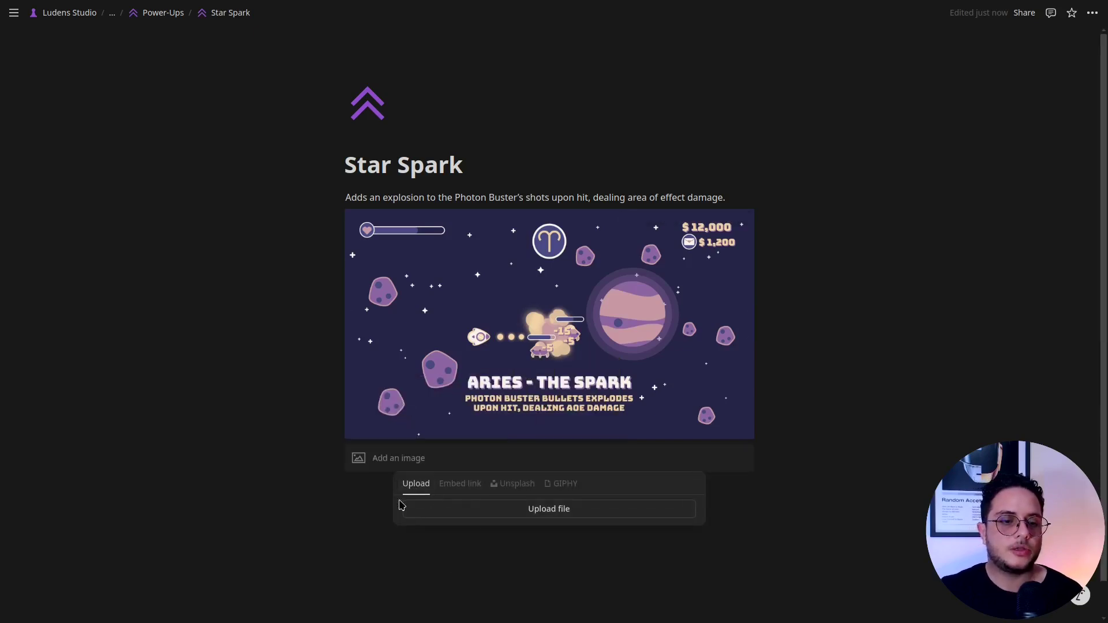
{"action": "left_click", "coordinate": [408, 580]}
{"action": "left_click_drag", "start_coordinate": [565, 578], "coordinate": [343, 459]}
{"action": "key", "text": "BackSpace"}
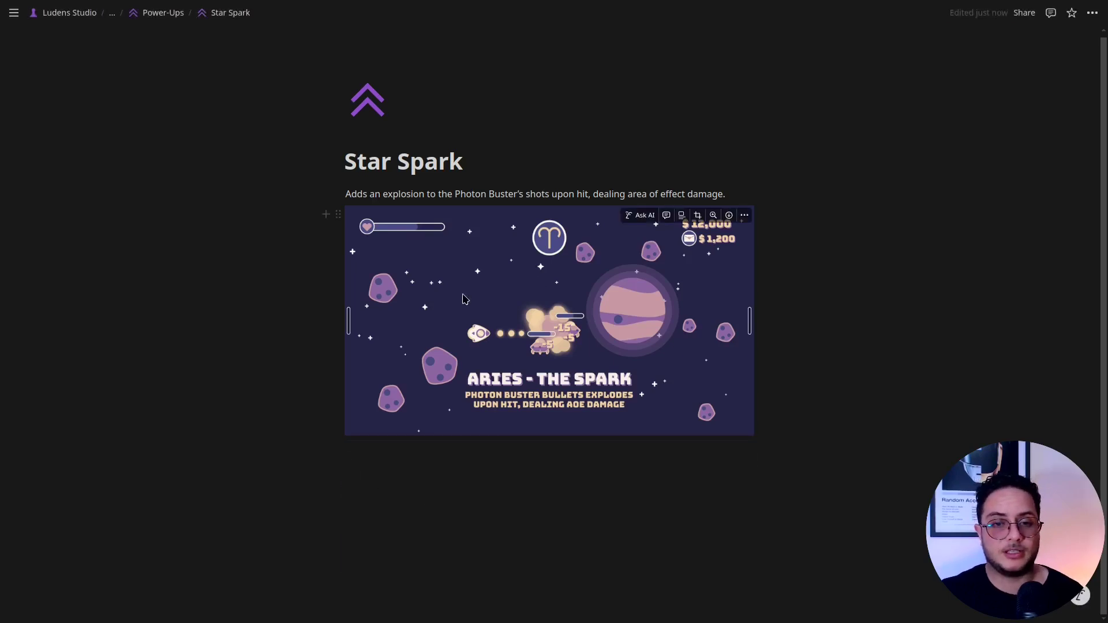
{"action": "left_click", "coordinate": [155, 14]}
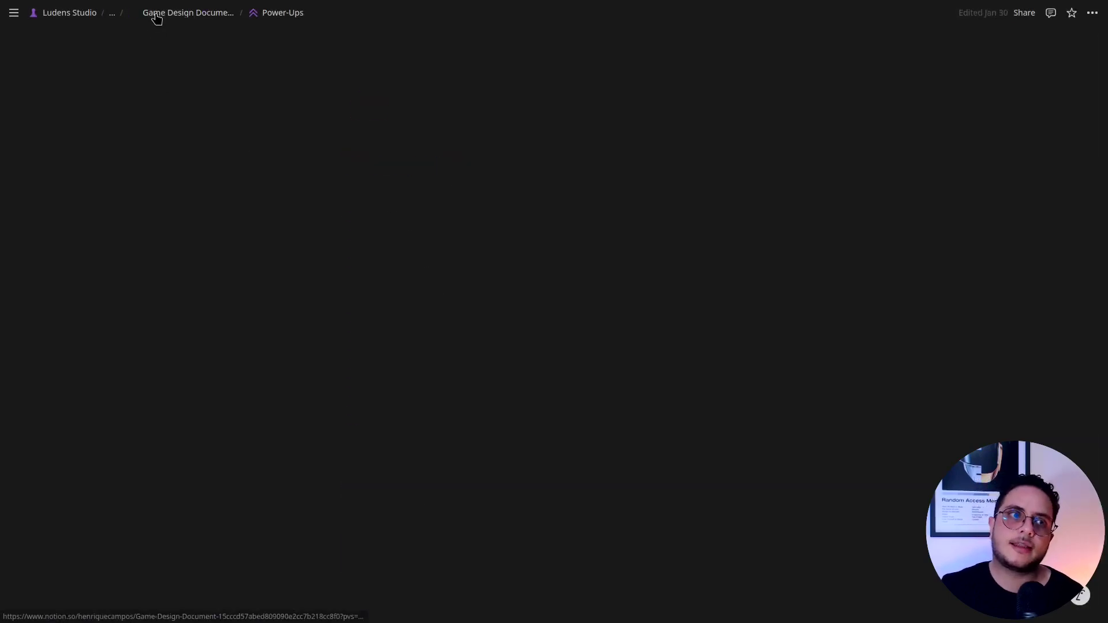
{"action": "left_click", "coordinate": [176, 15]}
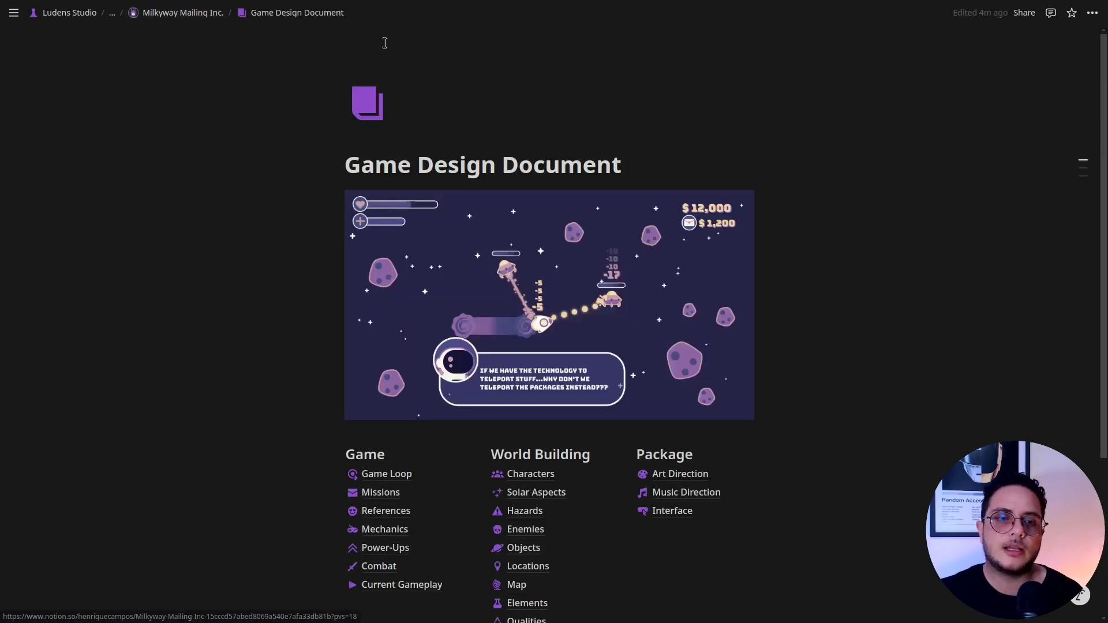
{"action": "left_click", "coordinate": [381, 585]}
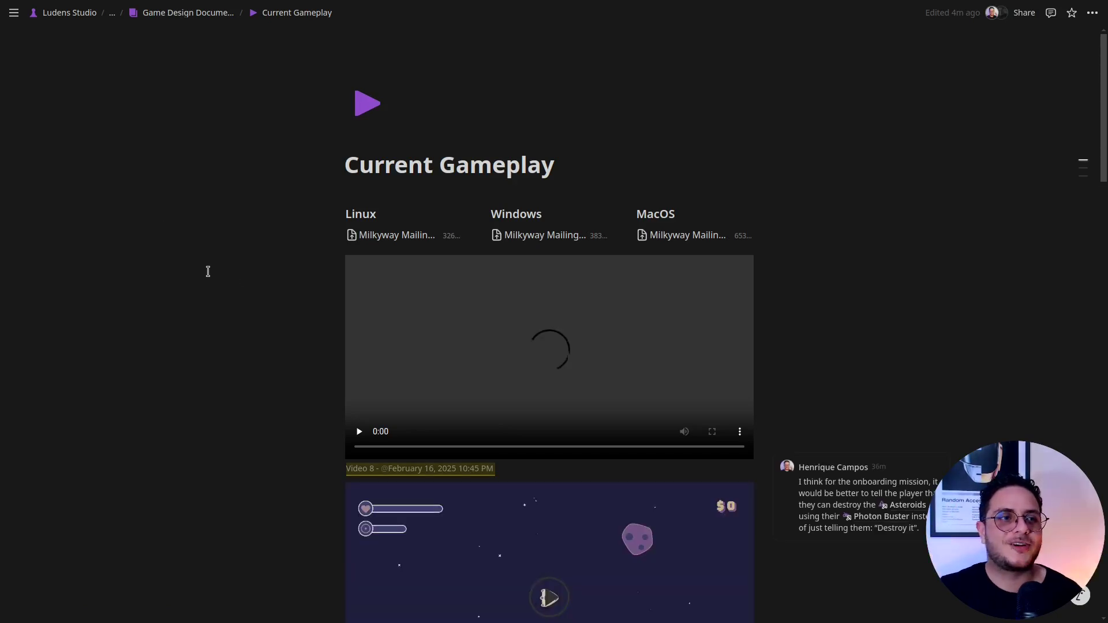
{"action": "left_click", "coordinate": [191, 12]}
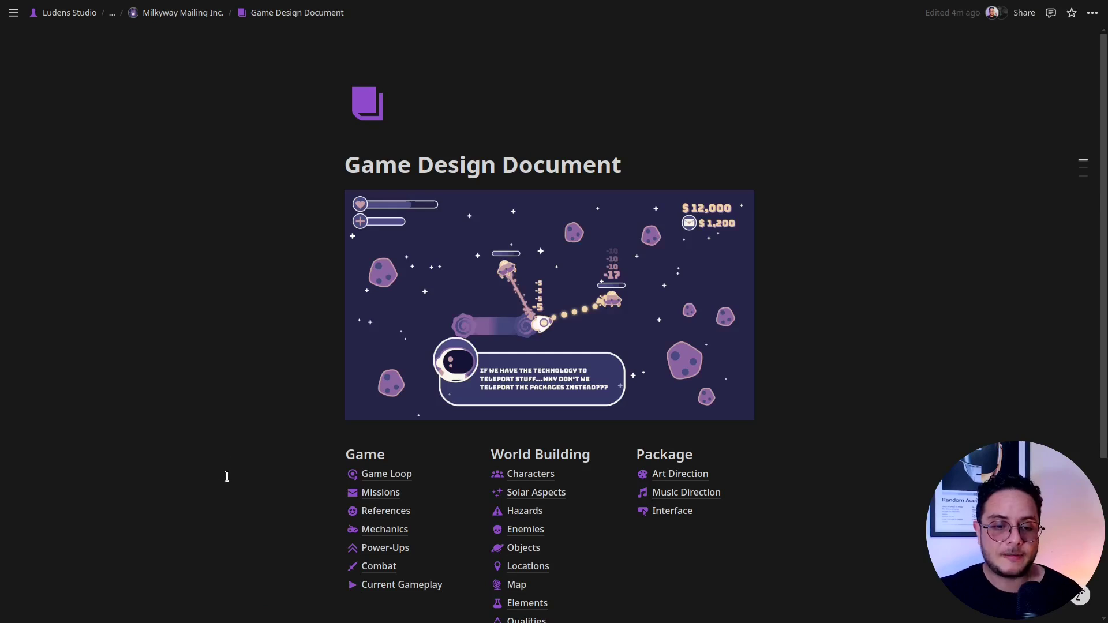
{"action": "scroll", "coordinate": [227, 476], "scroll_direction": "down", "scroll_amount": 1}
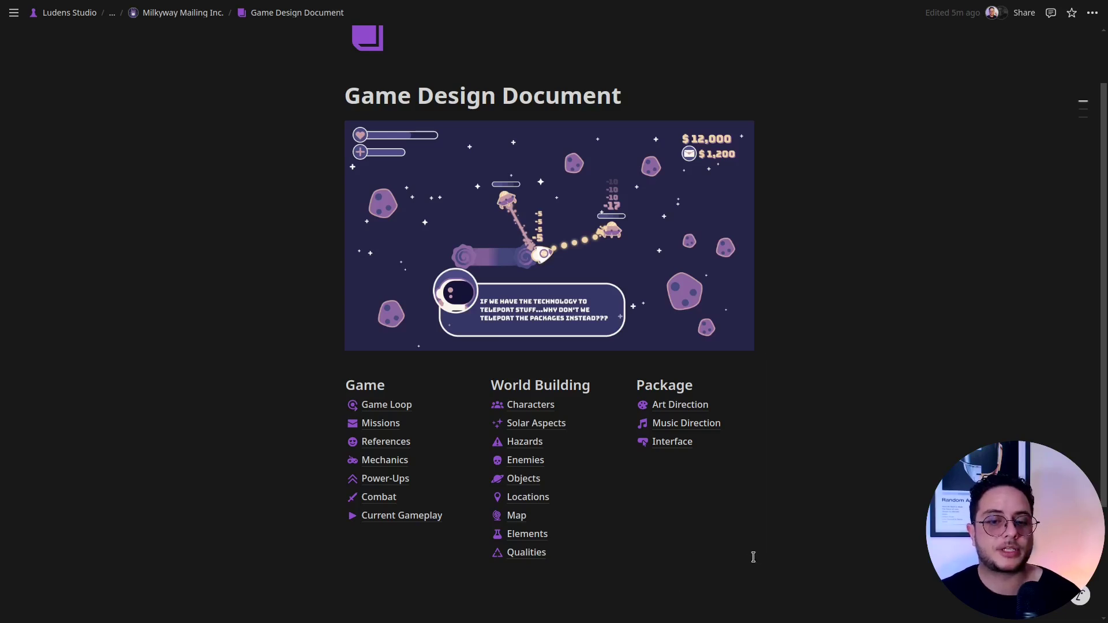
{"action": "double_click", "coordinate": [656, 385]}
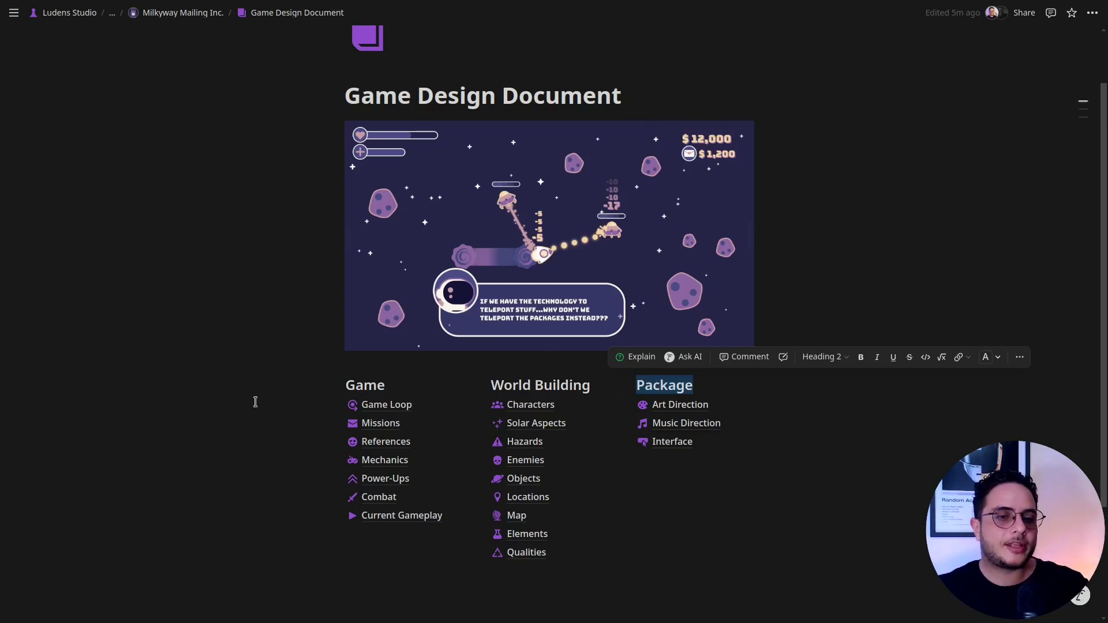
{"action": "double_click", "coordinate": [374, 384]}
{"action": "double_click", "coordinate": [536, 379]}
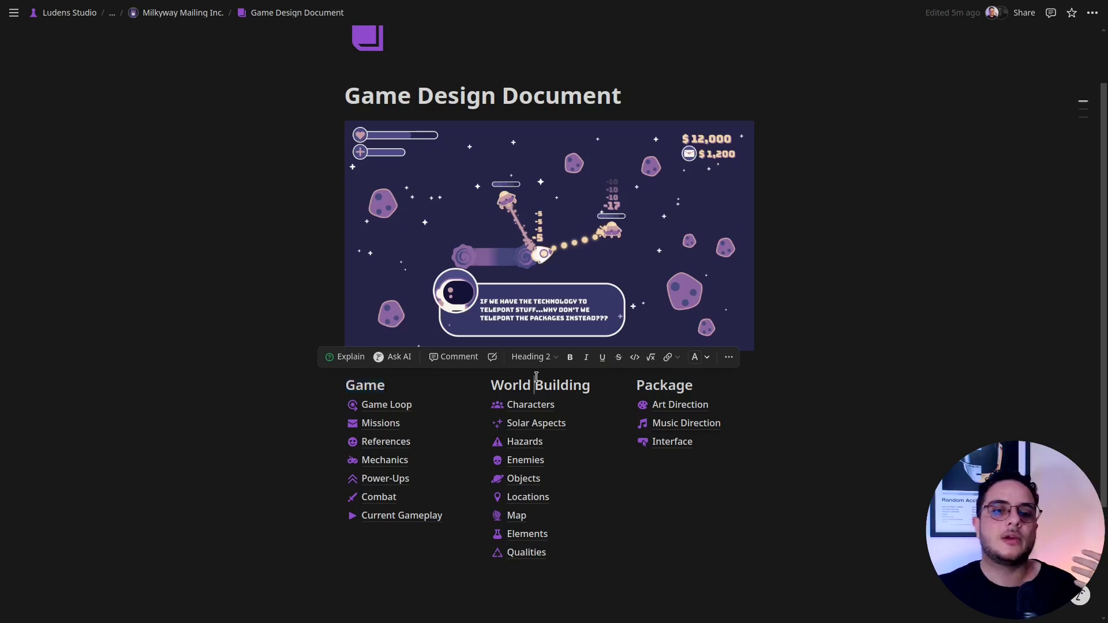
{"action": "double_click", "coordinate": [518, 387]}
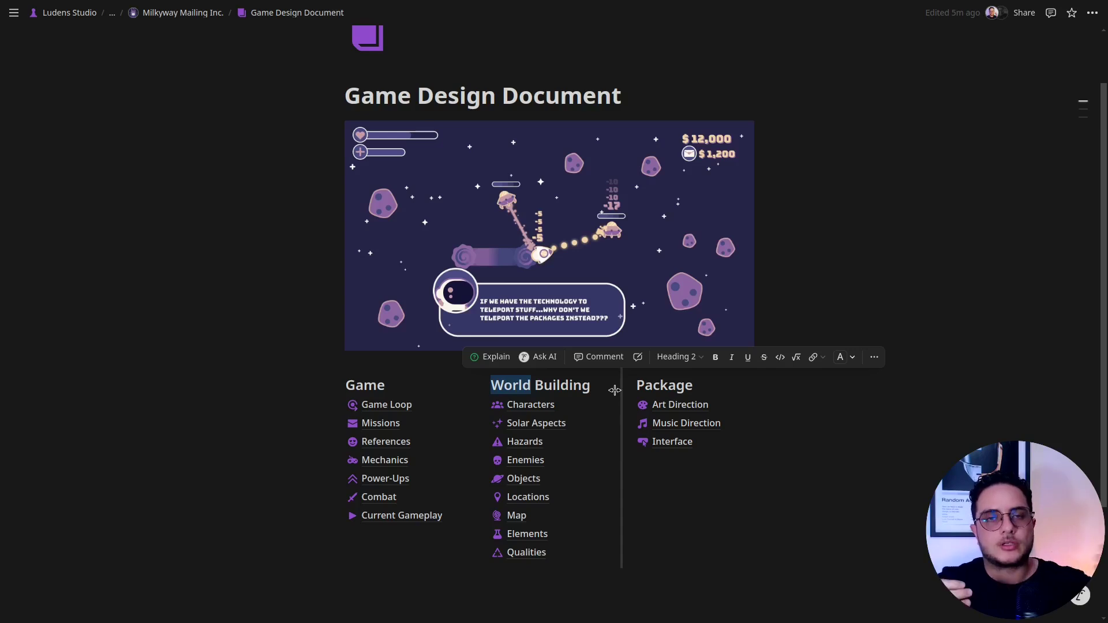
Open Art Direction under Package and scroll through its palette, pixel-art samples and typography.
{"action": "left_click", "coordinate": [677, 405]}
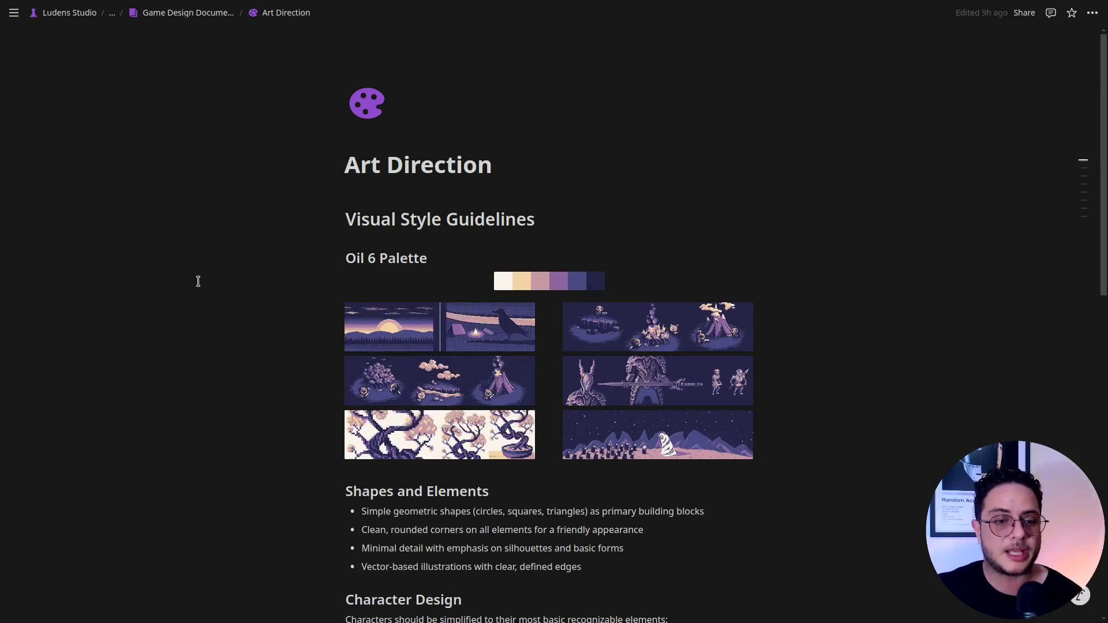
{"action": "scroll", "coordinate": [219, 291], "scroll_direction": "down", "scroll_amount": 7}
{"action": "scroll", "coordinate": [219, 291], "scroll_direction": "up", "scroll_amount": 6}
{"action": "scroll", "coordinate": [220, 292], "scroll_direction": "down", "scroll_amount": 7}
{"action": "scroll", "coordinate": [319, 352], "scroll_direction": "down", "scroll_amount": 5}
{"action": "scroll", "coordinate": [319, 361], "scroll_direction": "up", "scroll_amount": 2}
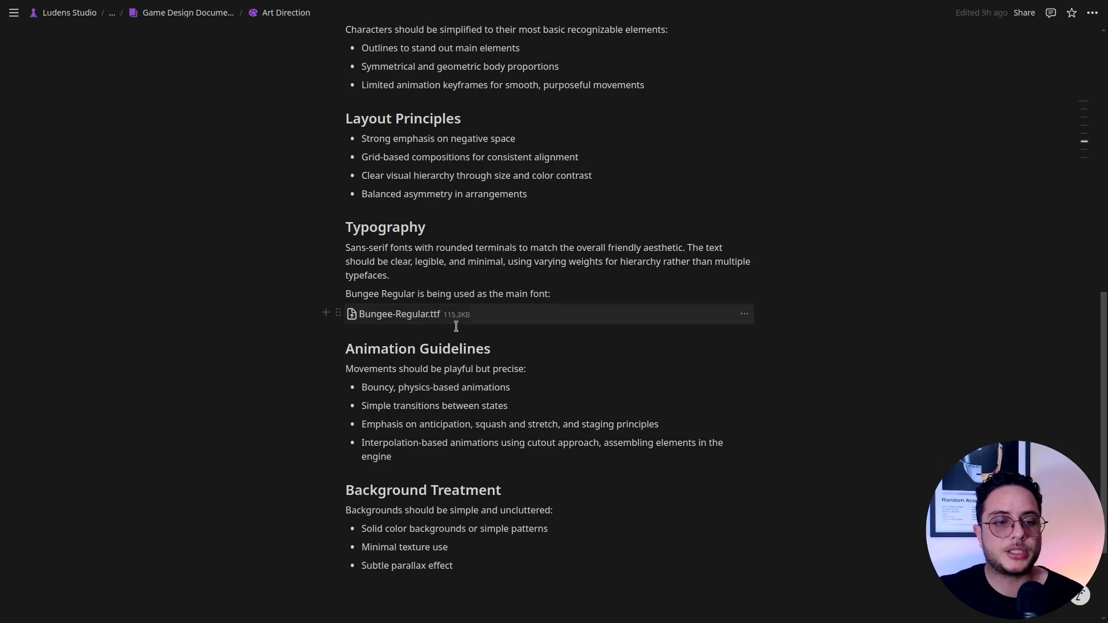
Return to the Game Design Document, open Music Direction, and scroll through its embeds and comments.
{"action": "left_click", "coordinate": [188, 14]}
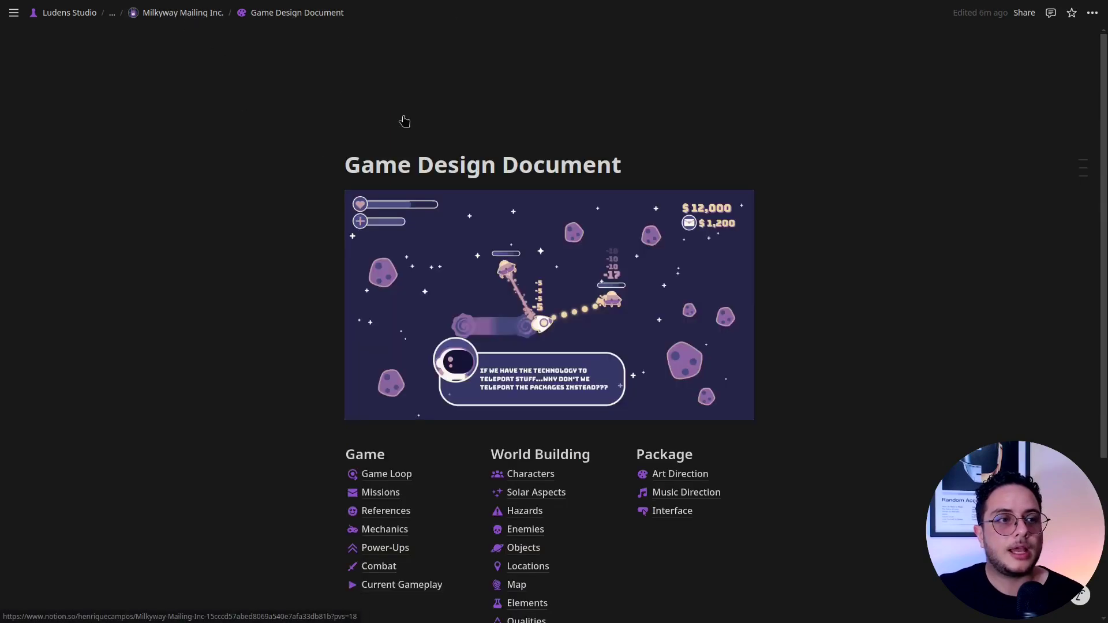
{"action": "left_click", "coordinate": [707, 494]}
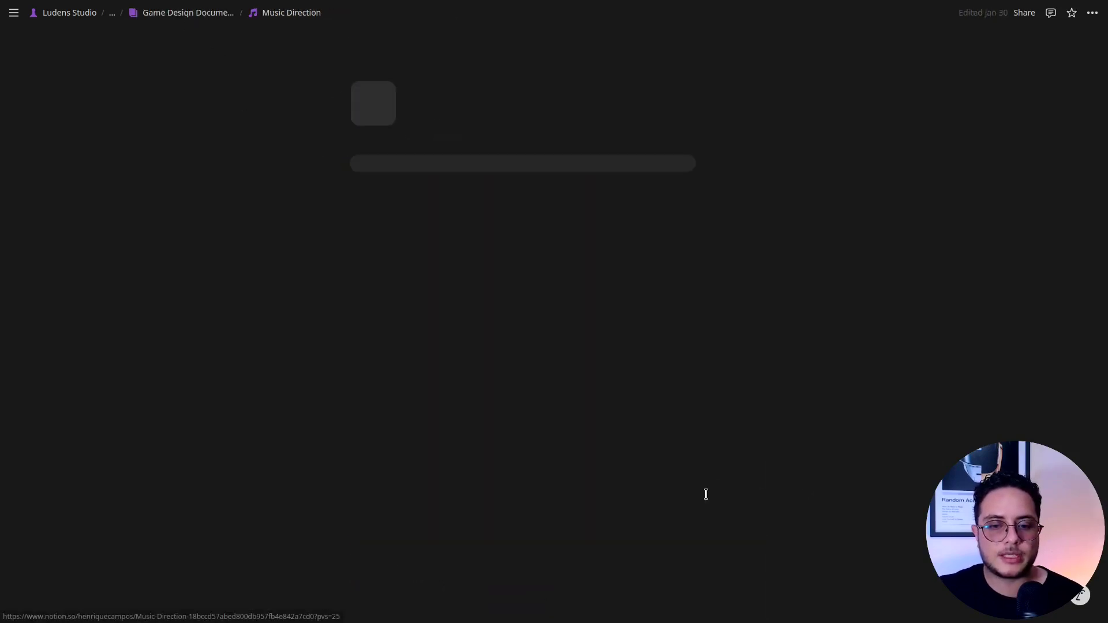
{"action": "scroll", "coordinate": [202, 241], "scroll_direction": "down", "scroll_amount": 3}
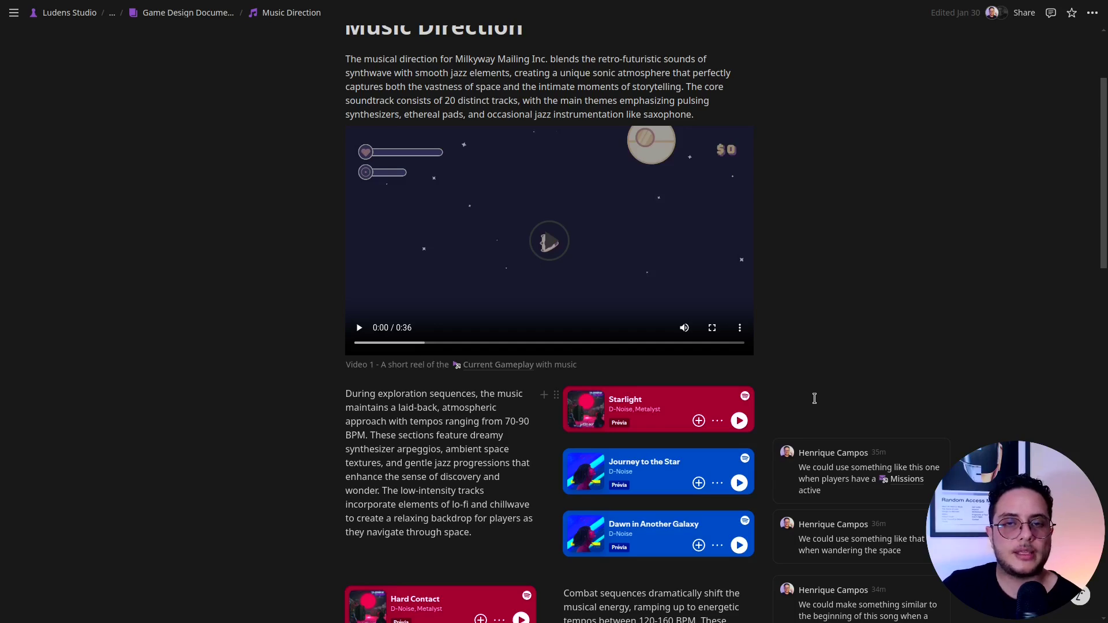
{"action": "scroll", "coordinate": [814, 398], "scroll_direction": "down", "scroll_amount": 3}
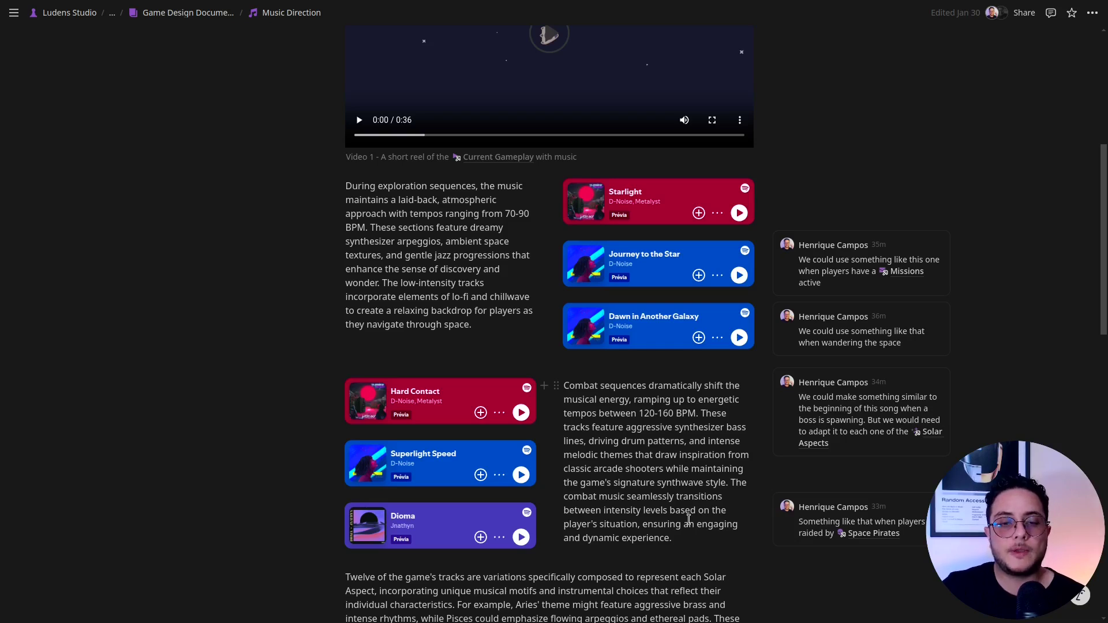
{"action": "scroll", "coordinate": [636, 512], "scroll_direction": "up", "scroll_amount": 3}
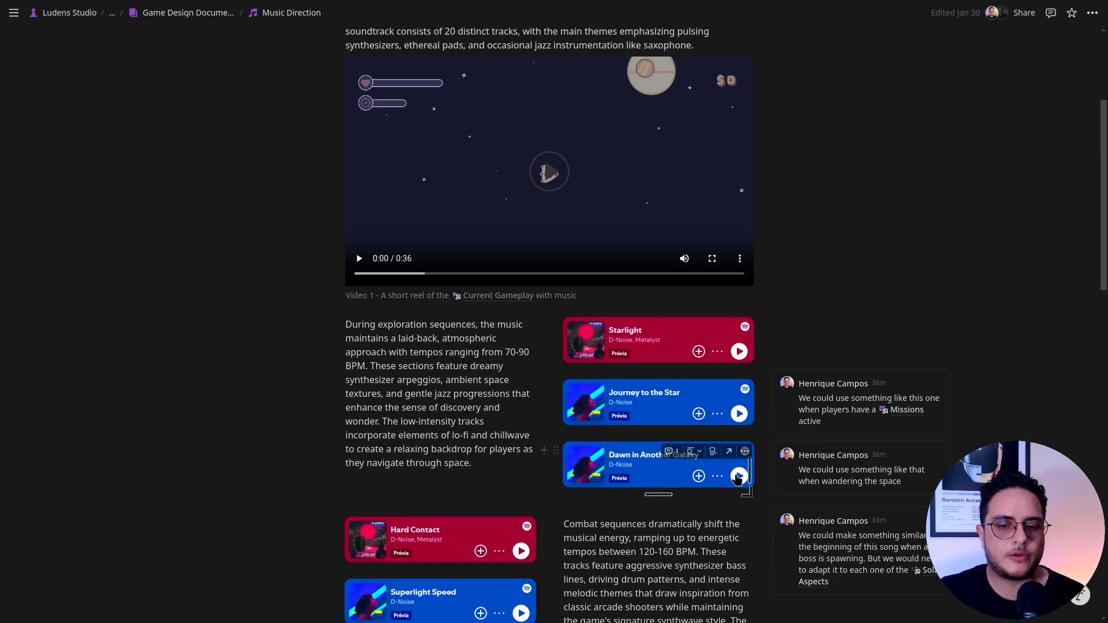
Play the Dawn in Another Galaxy Spotify preview, then return to the page's top.
{"action": "left_click", "coordinate": [739, 477]}
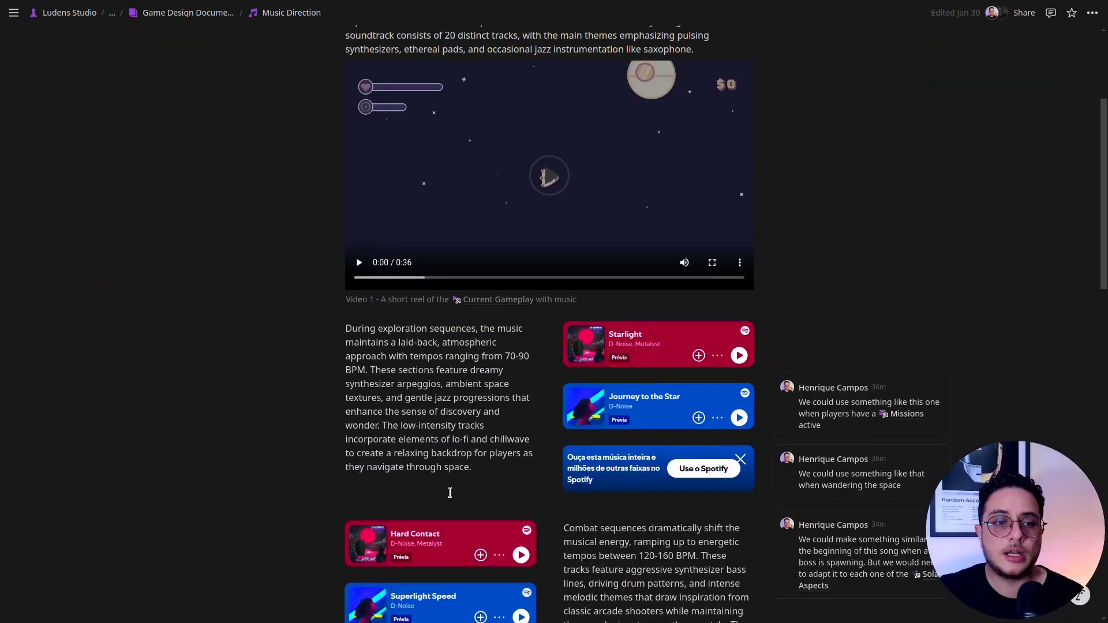
{"action": "scroll", "coordinate": [422, 516], "scroll_direction": "up", "scroll_amount": 3}
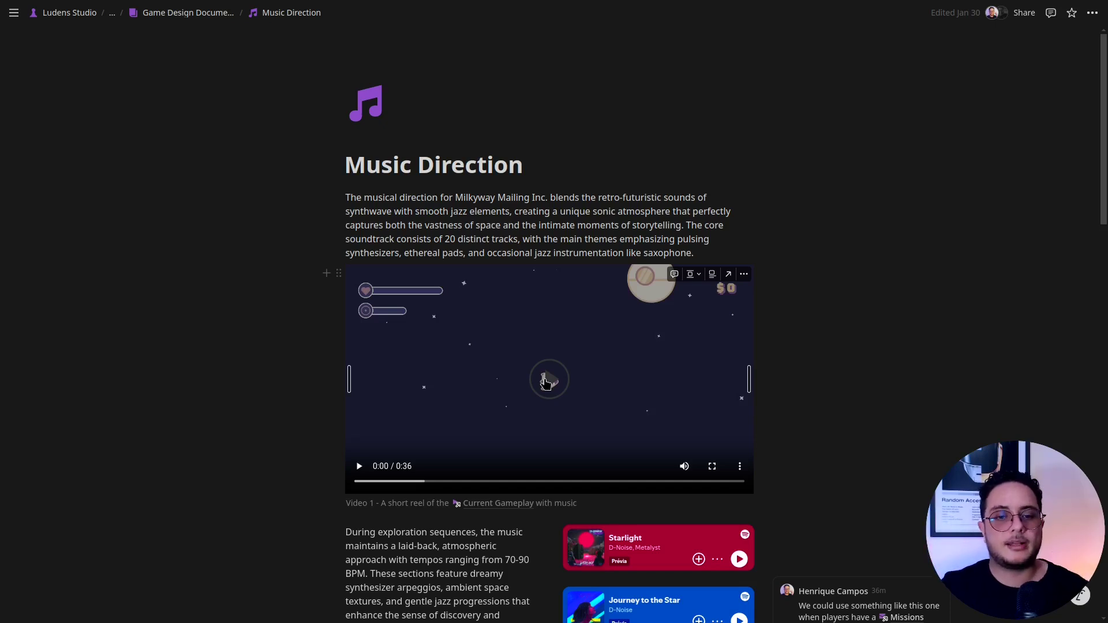
Watch the gameplay reel full screen, pause it at 0:29, and exit full screen.
{"action": "left_click", "coordinate": [712, 466]}
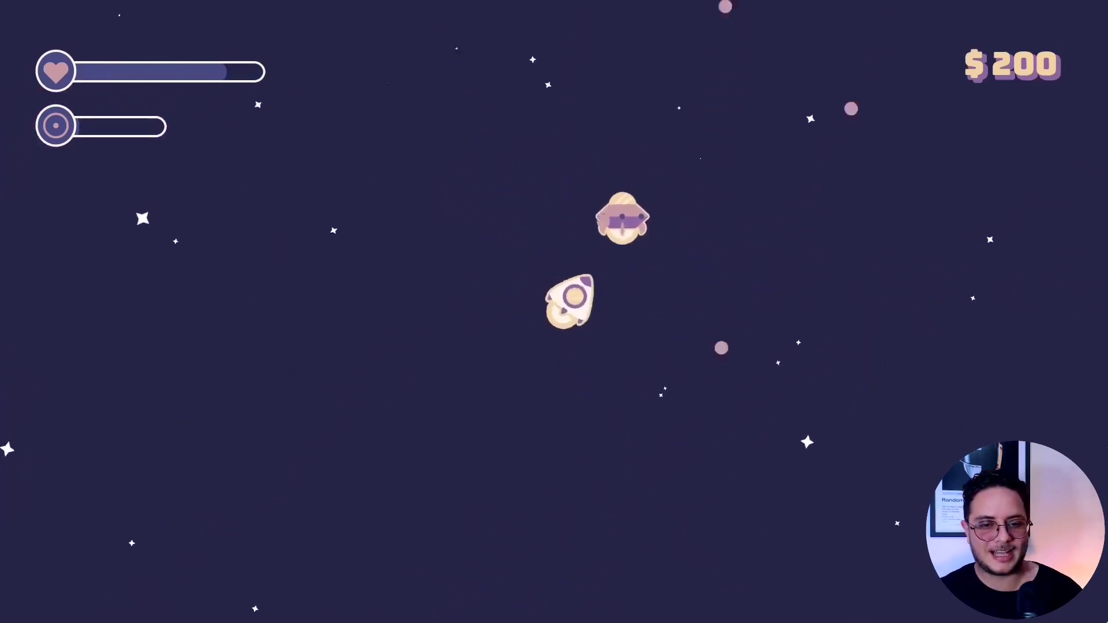
{"action": "left_click", "coordinate": [25, 593]}
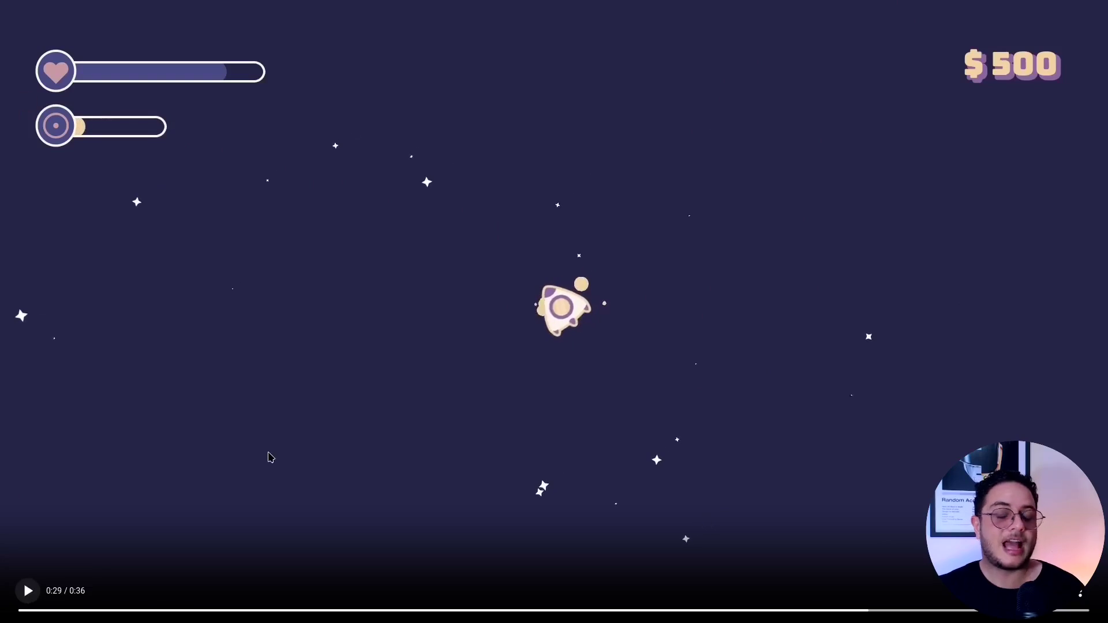
{"action": "key", "text": "Escape"}
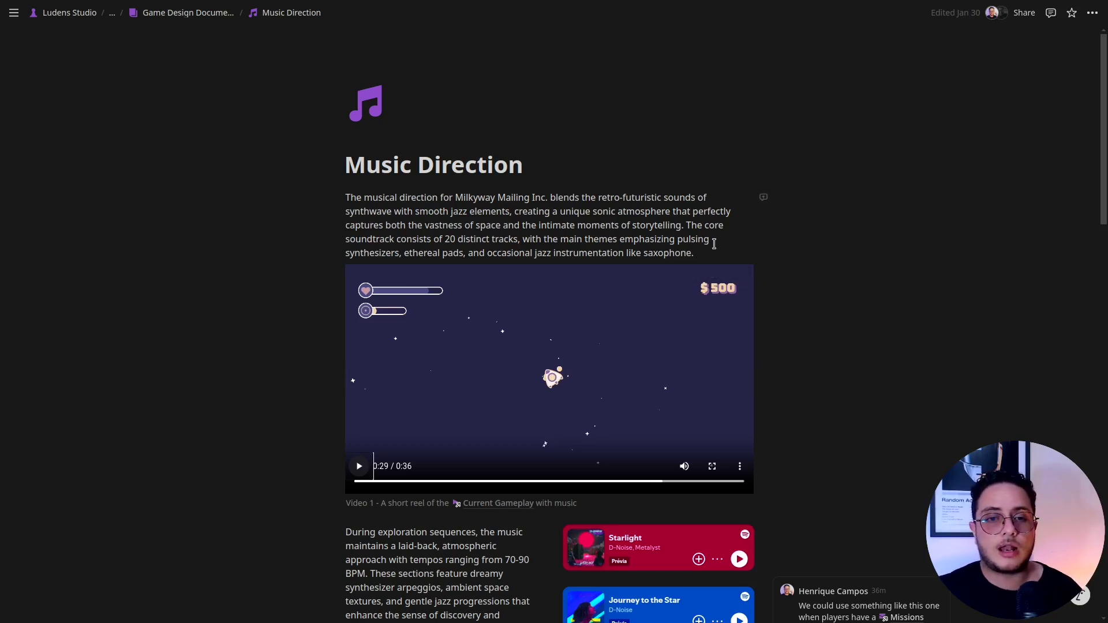
{"action": "key", "text": "Return"}
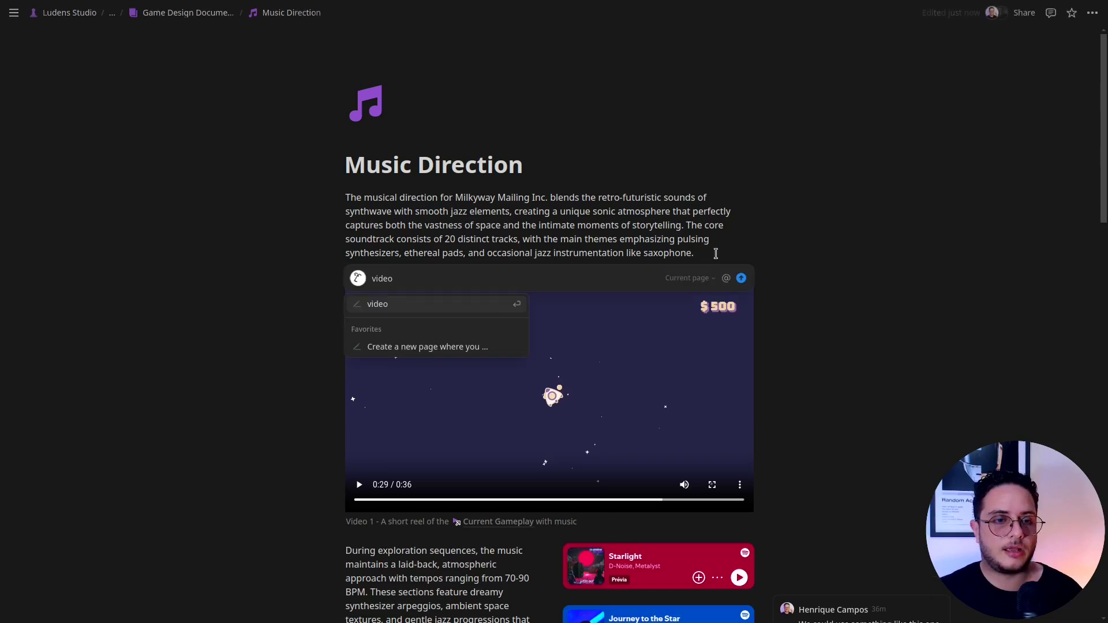
{"action": "type", "text": "/vi"}
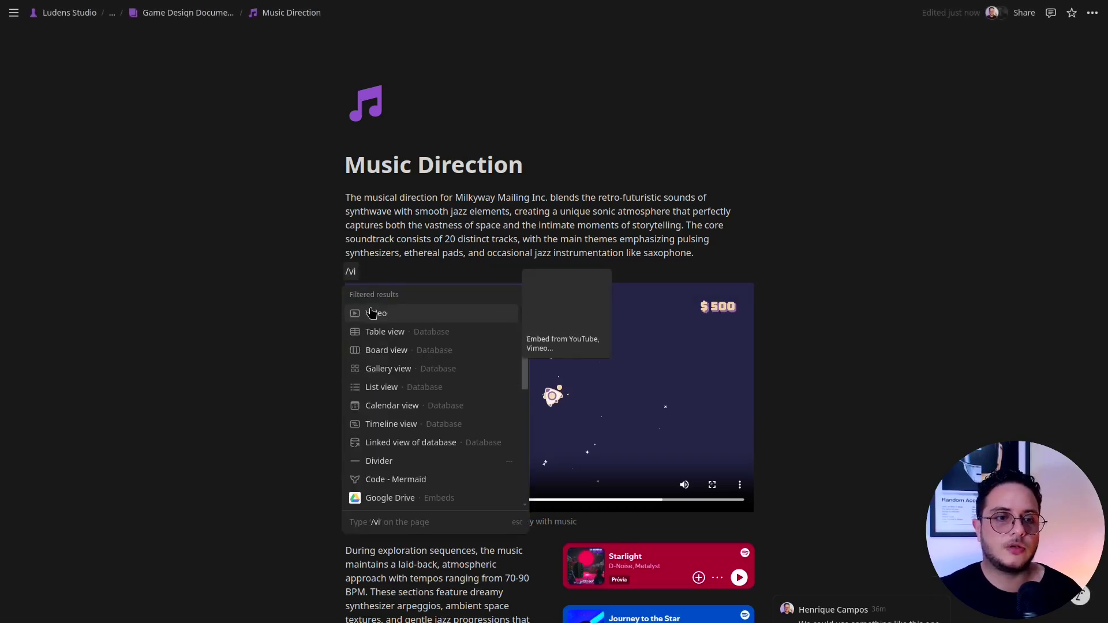
{"action": "left_click", "coordinate": [373, 313]}
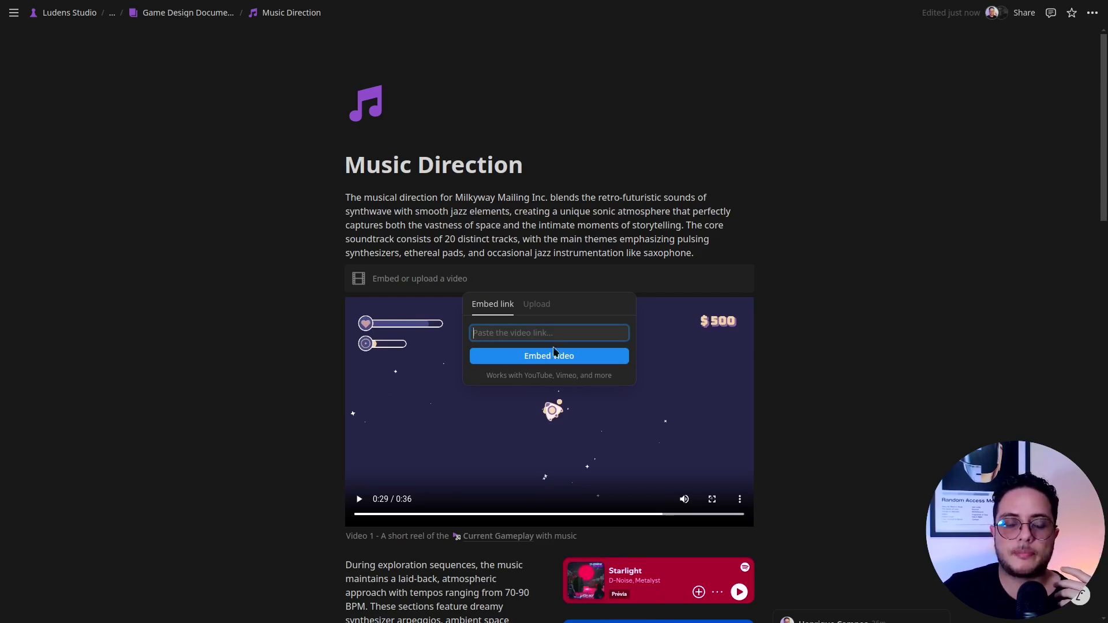
{"action": "left_click", "coordinate": [528, 311]}
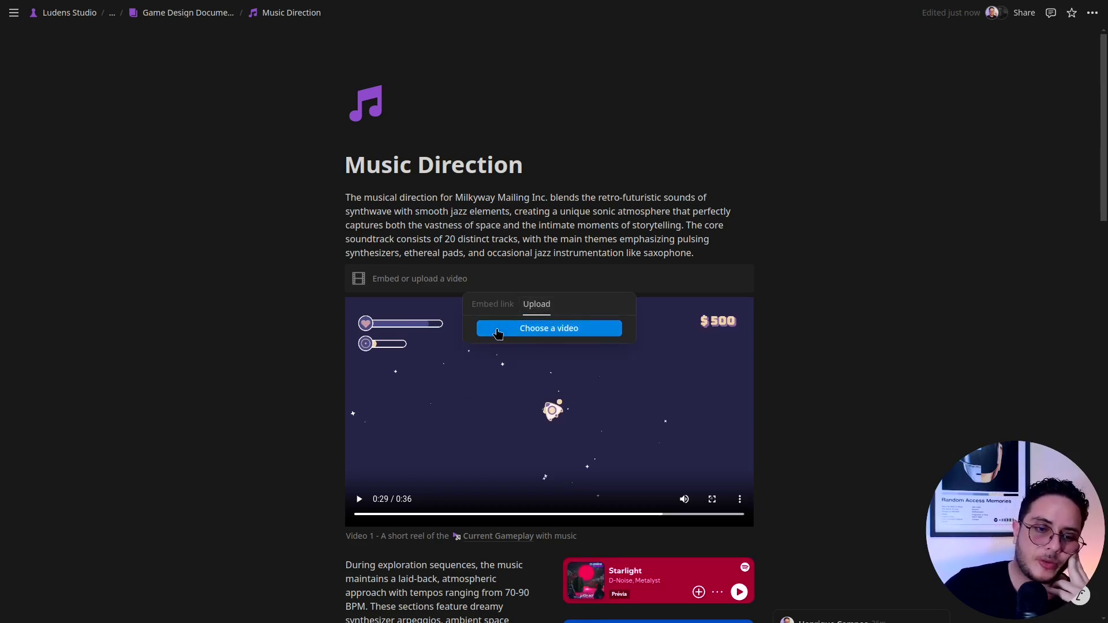
{"action": "left_click", "coordinate": [334, 279]}
{"action": "left_click", "coordinate": [337, 273]}
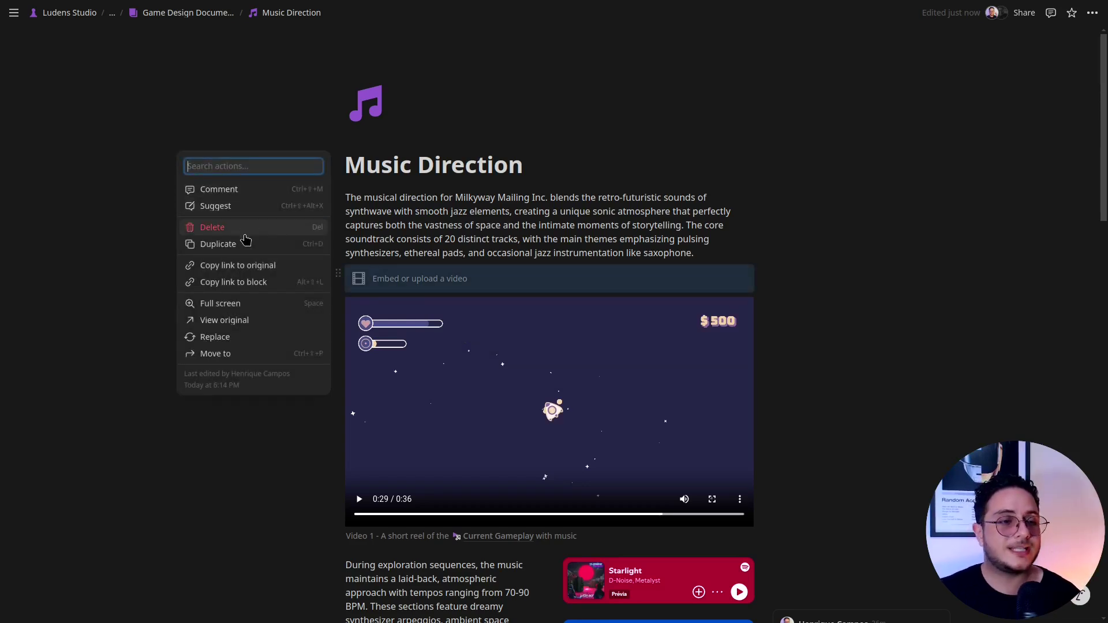
{"action": "left_click", "coordinate": [245, 231]}
{"action": "scroll", "coordinate": [254, 385], "scroll_direction": "down", "scroll_amount": 3}
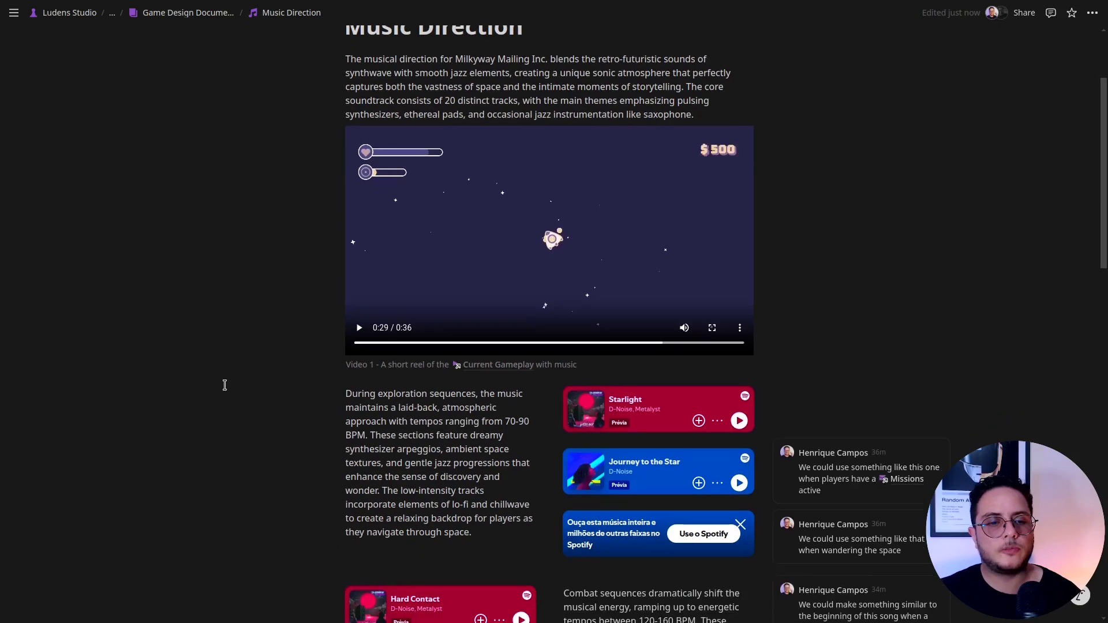
{"action": "left_click", "coordinate": [556, 397]}
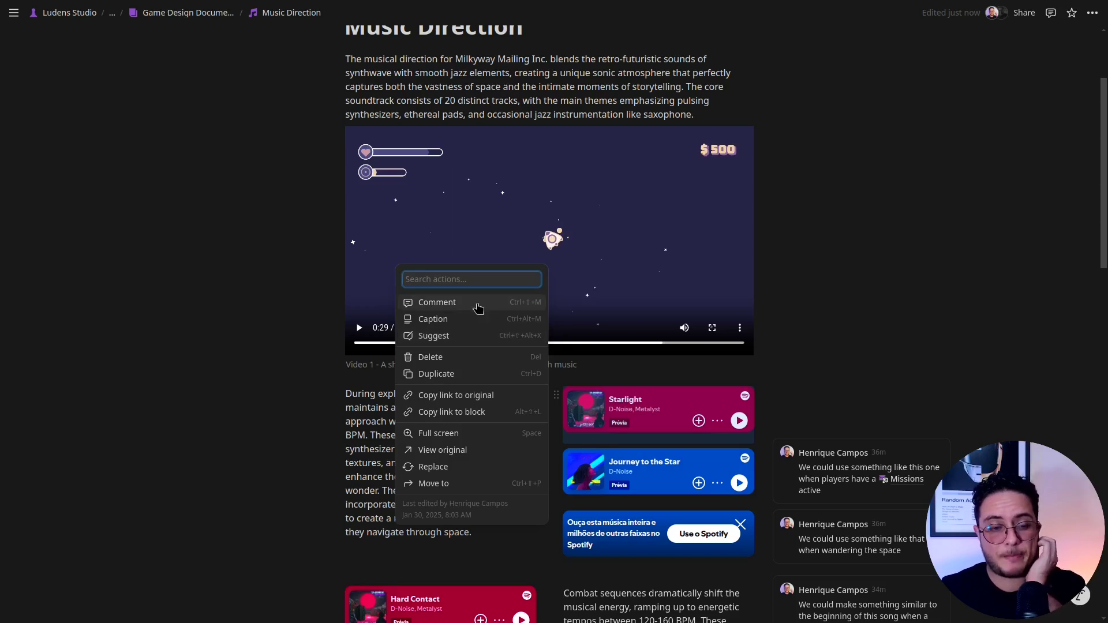
{"action": "key", "text": "Down"}
{"action": "key", "text": "Escape"}
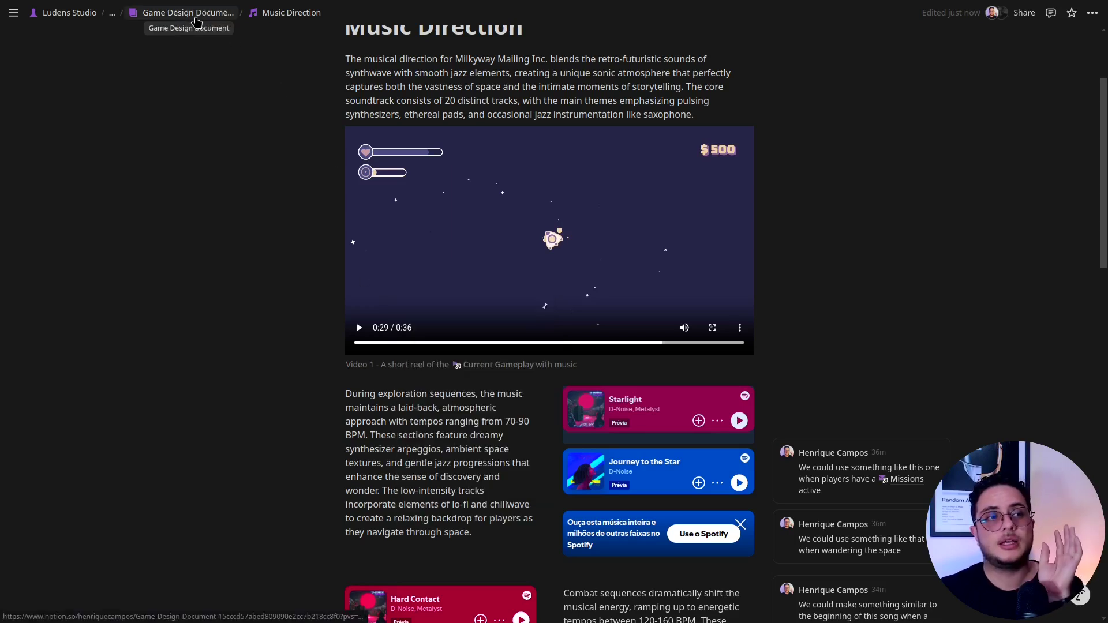
Return to the Game Design Document page through its breadcrumb at the top.
{"action": "left_click", "coordinate": [207, 14]}
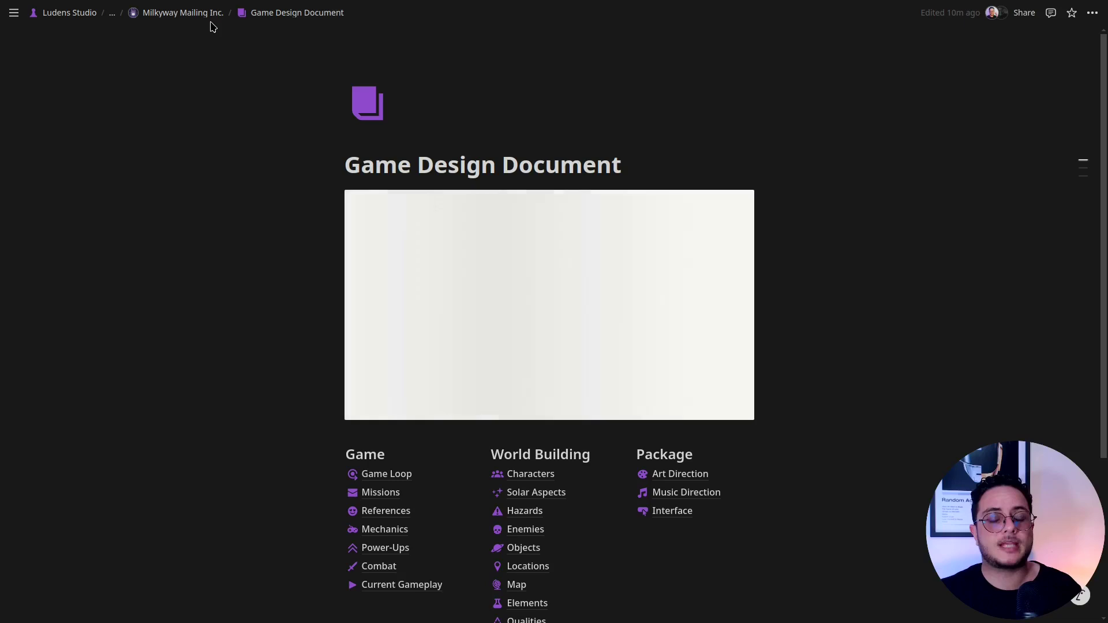